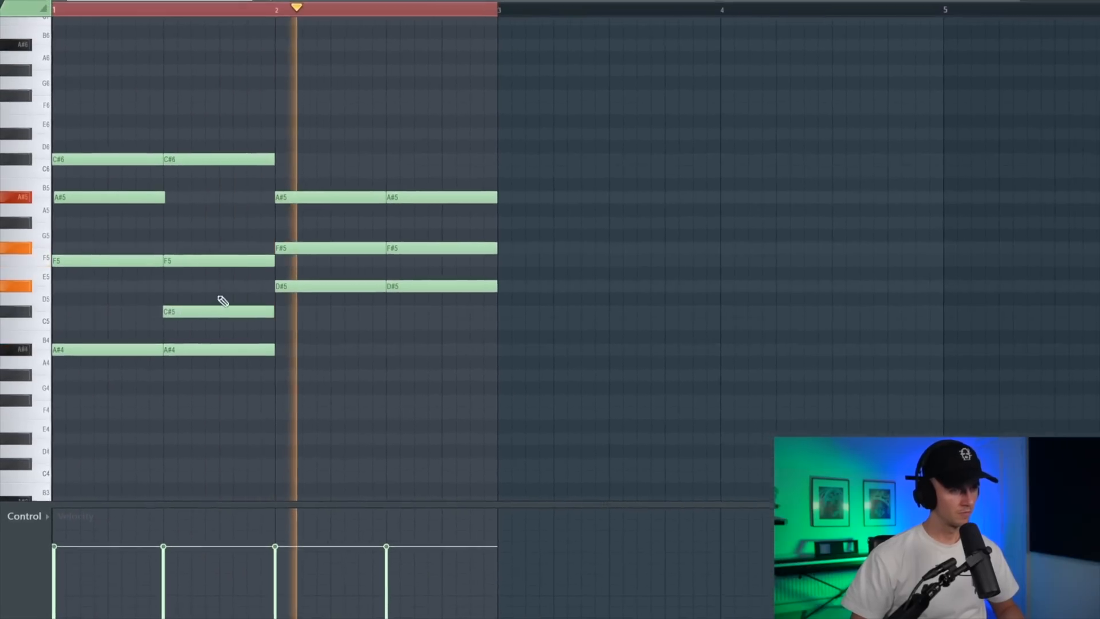
# Fill out the four chord voicings in bars 1 and 2 with C#5, C5, C6, C#6 and A#4 notes
pyautogui.moveTo(58, 312); pyautogui.dragTo(57, 328)
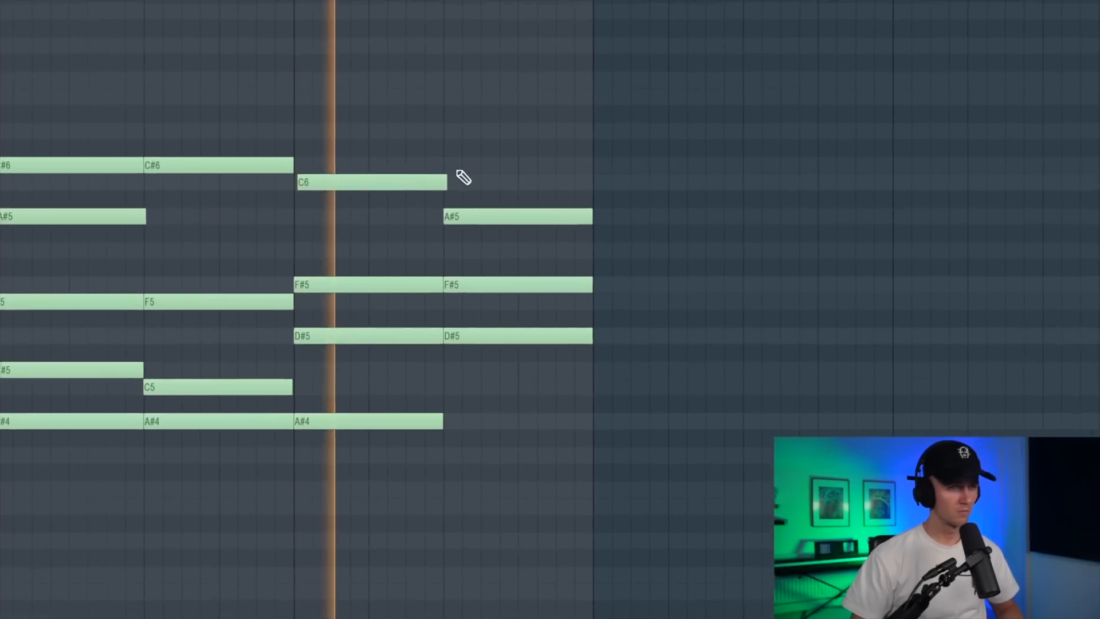
pyautogui.click(424, 165)
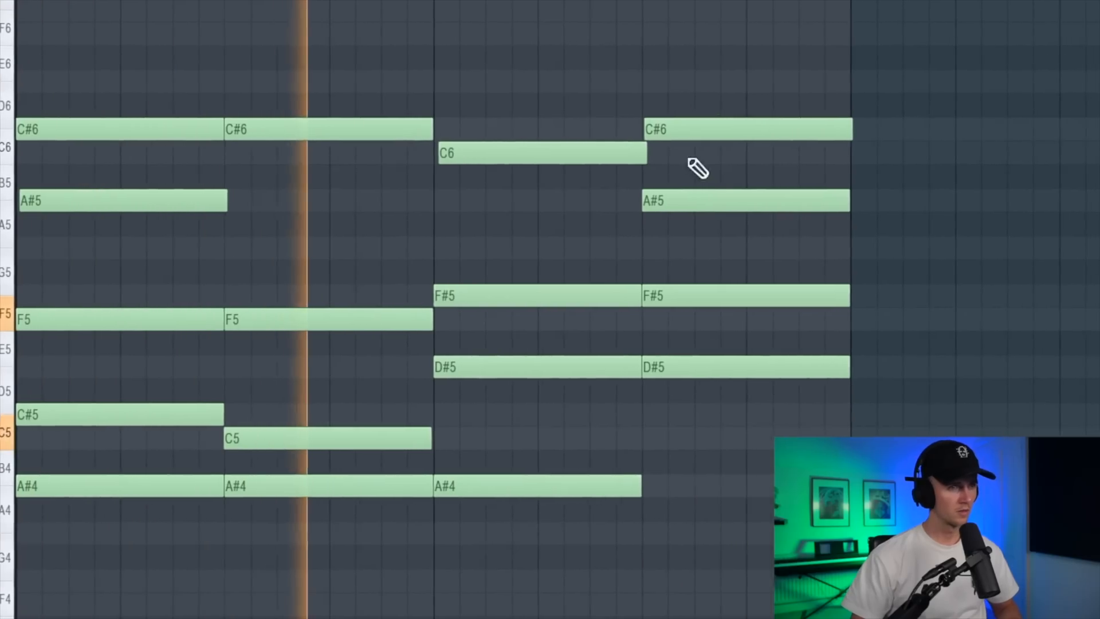
pyautogui.keyDown('ctrl'); pyautogui.click(747, 201); pyautogui.keyUp('ctrl')
pyautogui.hotkey('ctrl', 'Down')
pyautogui.rightClick(640, 223)
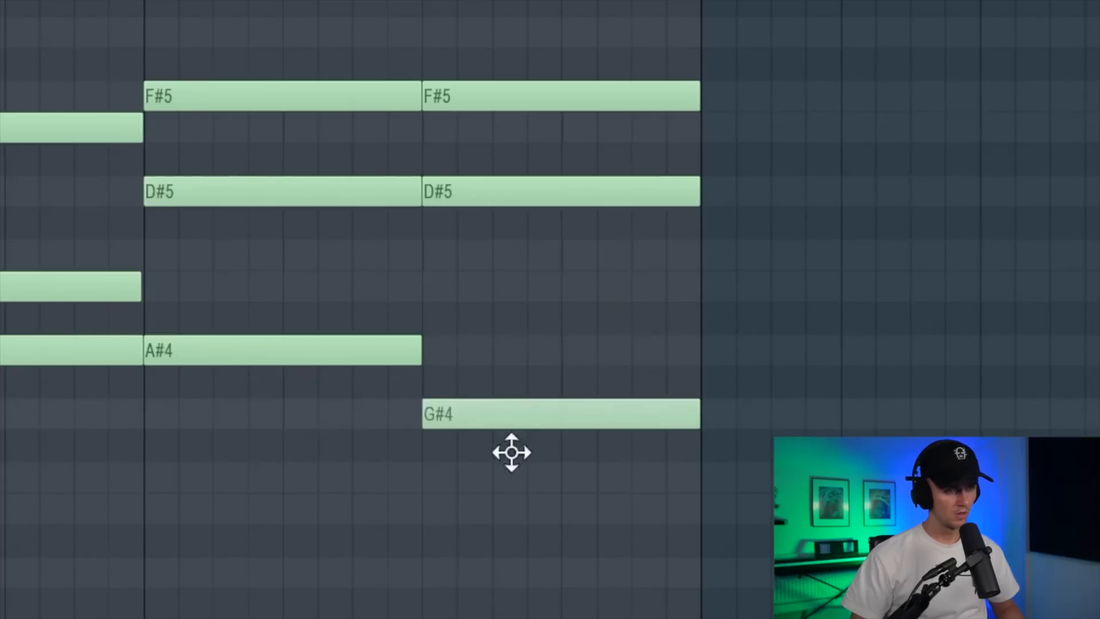
pyautogui.moveTo(510, 452); pyautogui.dragTo(518, 348)
pyautogui.press('space')
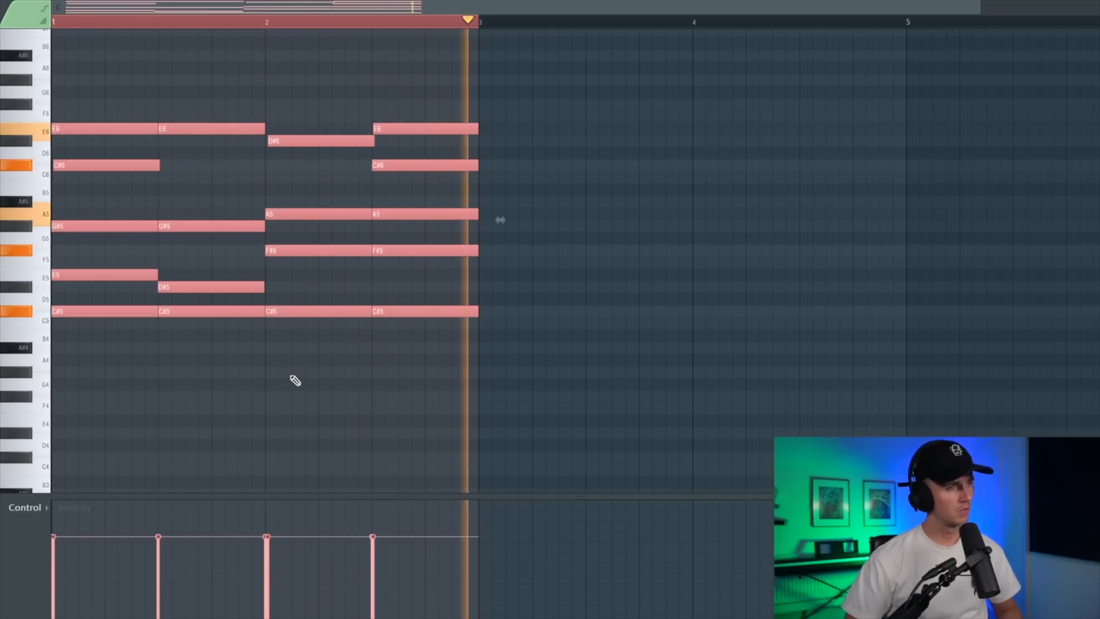
# Deselect the chords and add a bass line of E4, G#4, A4 and D#4 beneath them
pyautogui.keyDown('ctrl'); pyautogui.click(291, 376); pyautogui.keyUp('ctrl')
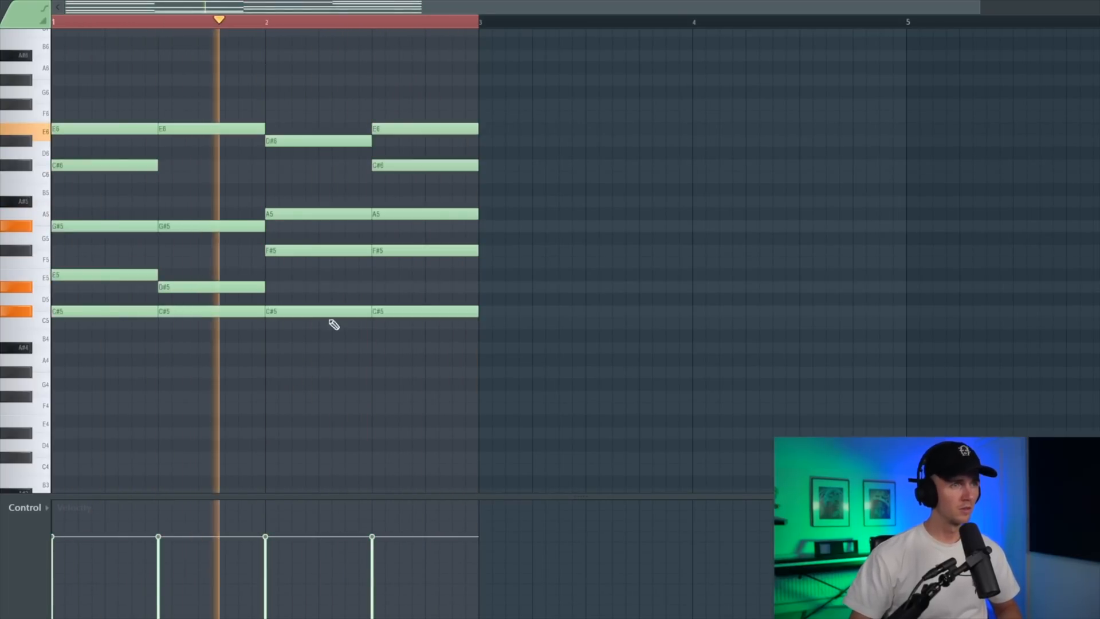
pyautogui.keyDown('ctrl'); pyautogui.scroll(3, 118, 63); pyautogui.keyUp('ctrl')
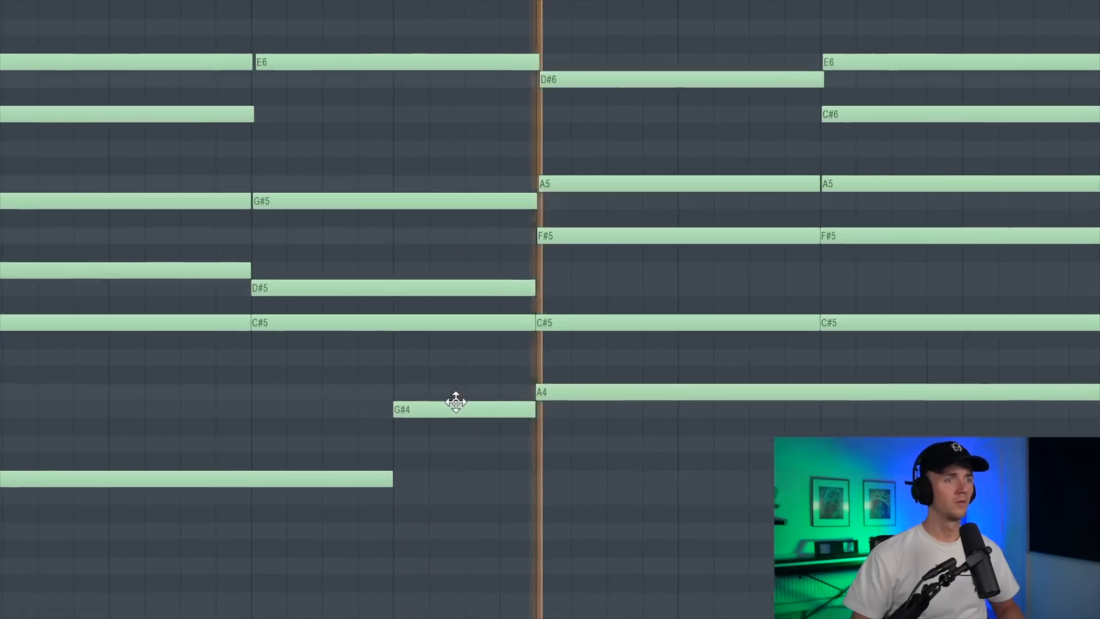
pyautogui.click(783, 412)
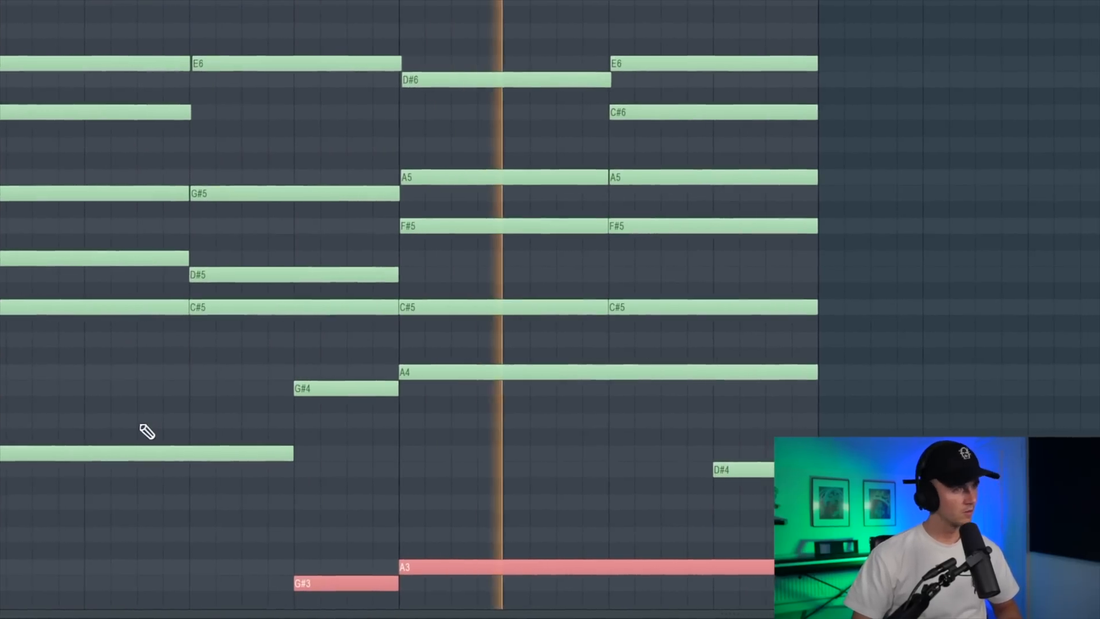
# Add a top melody of G#6, A6, F#6 and a short closing A6, and open the randomizer for all notes
pyautogui.click(255, 25)
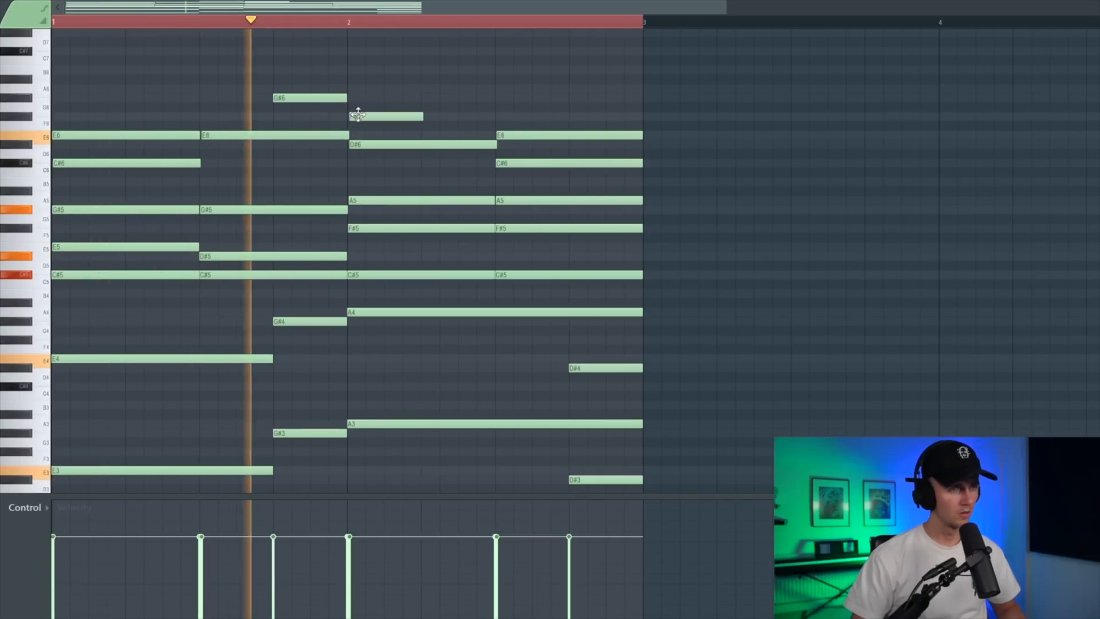
pyautogui.moveTo(678, 126); pyautogui.dragTo(645, 126)
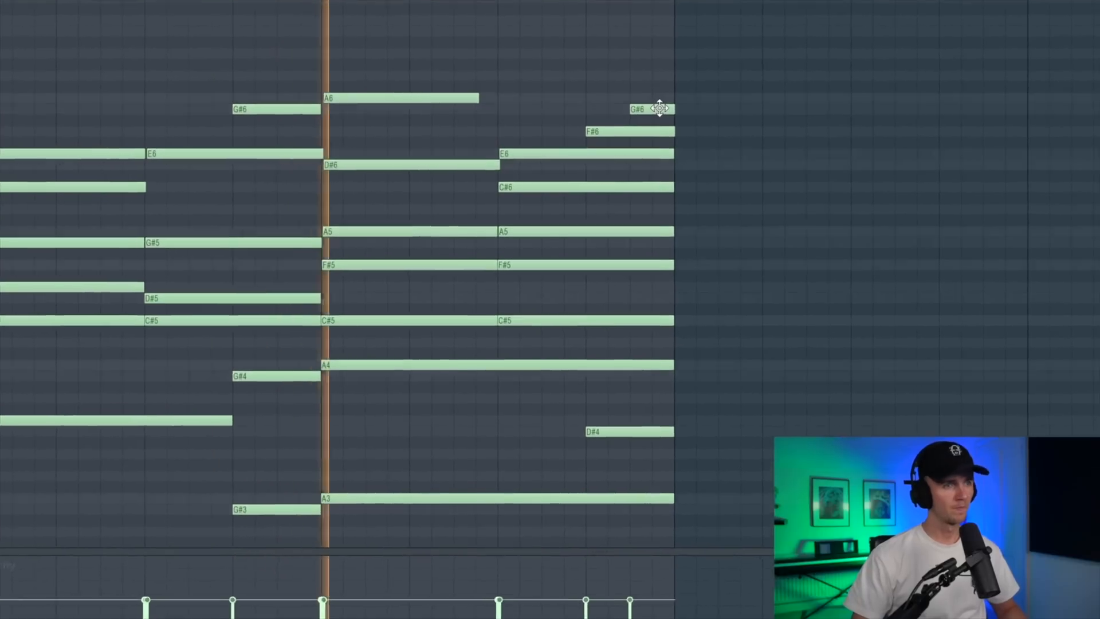
pyautogui.moveTo(668, 103); pyautogui.dragTo(667, 87)
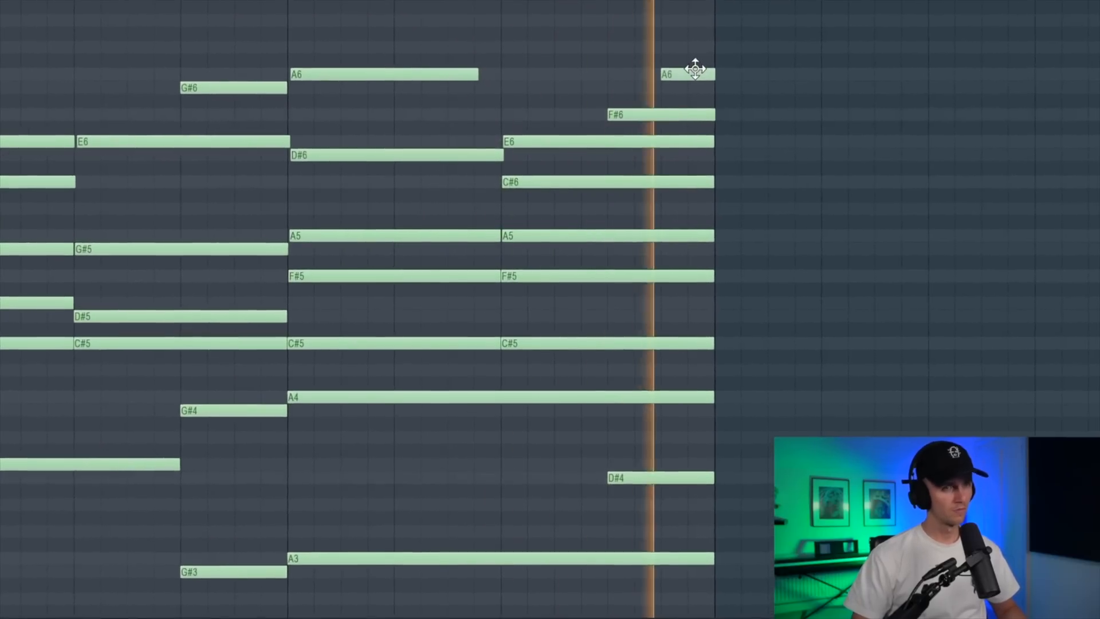
pyautogui.hotkey('ctrl', 'a')
pyautogui.hotkey('alt', 'r')
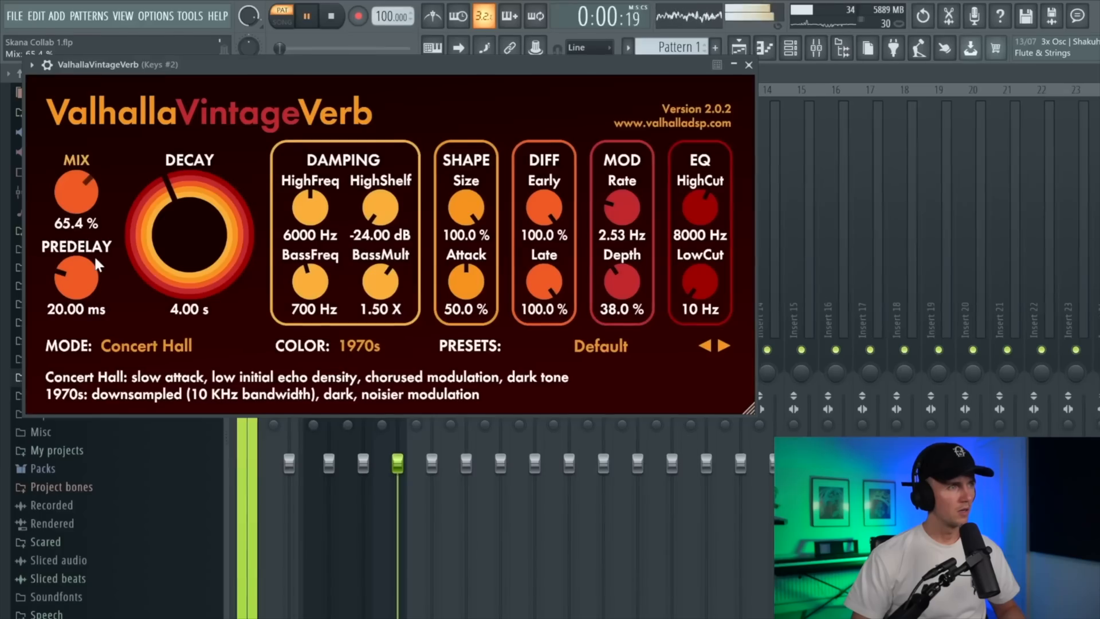
# Set the keys reverb's mix to 53.8%, decay to 1.54 s and predelay to 0 ms, and raise its modulation depth
pyautogui.moveTo(74, 198); pyautogui.dragTo(75, 221)
pyautogui.moveTo(173, 221); pyautogui.dragTo(173, 236)
pyautogui.moveTo(78, 293); pyautogui.dragTo(86, 355)
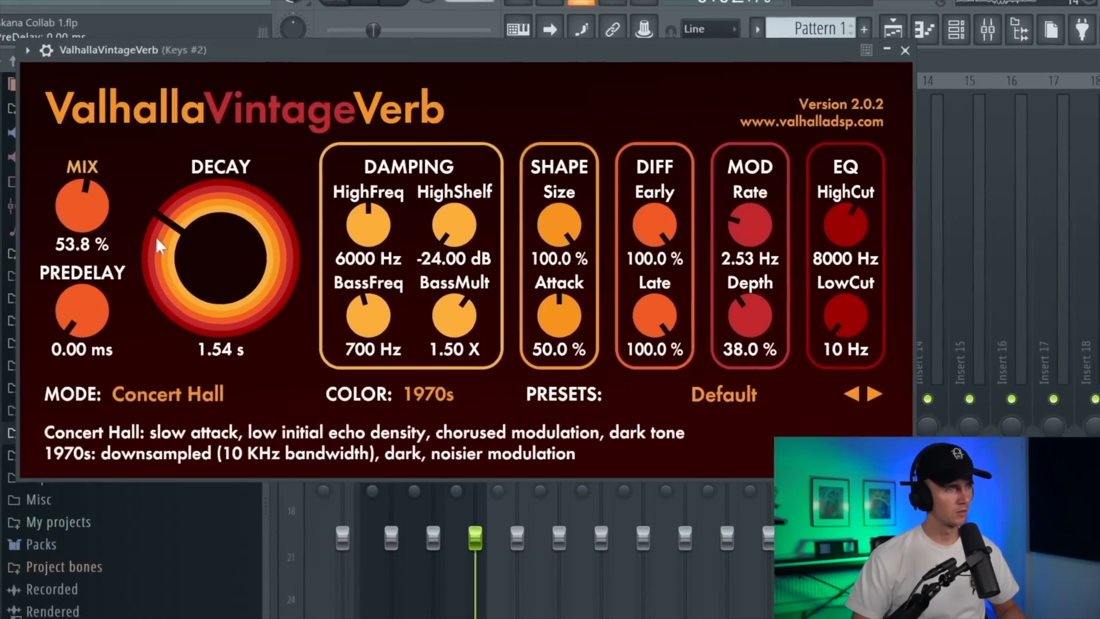
pyautogui.moveTo(765, 299); pyautogui.dragTo(767, 286)
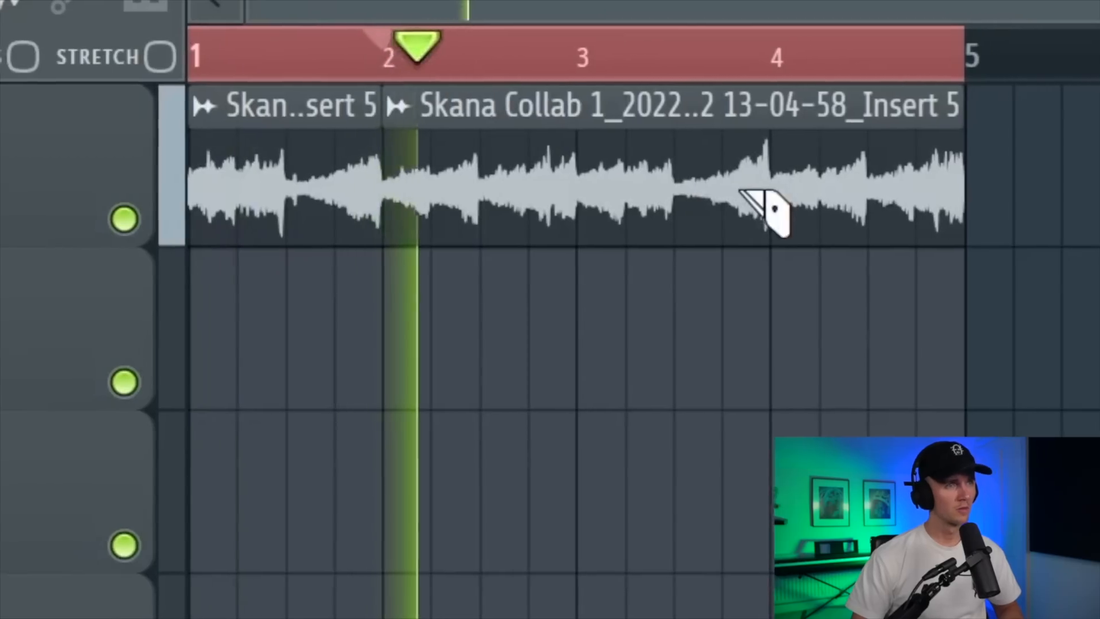
# Slice the melody audio clip on Track 1 at bar 4 and delete the part after the cut
pyautogui.moveTo(773, 190); pyautogui.dragTo(773, 227)
pyautogui.press('p')
pyautogui.rightClick(851, 201)
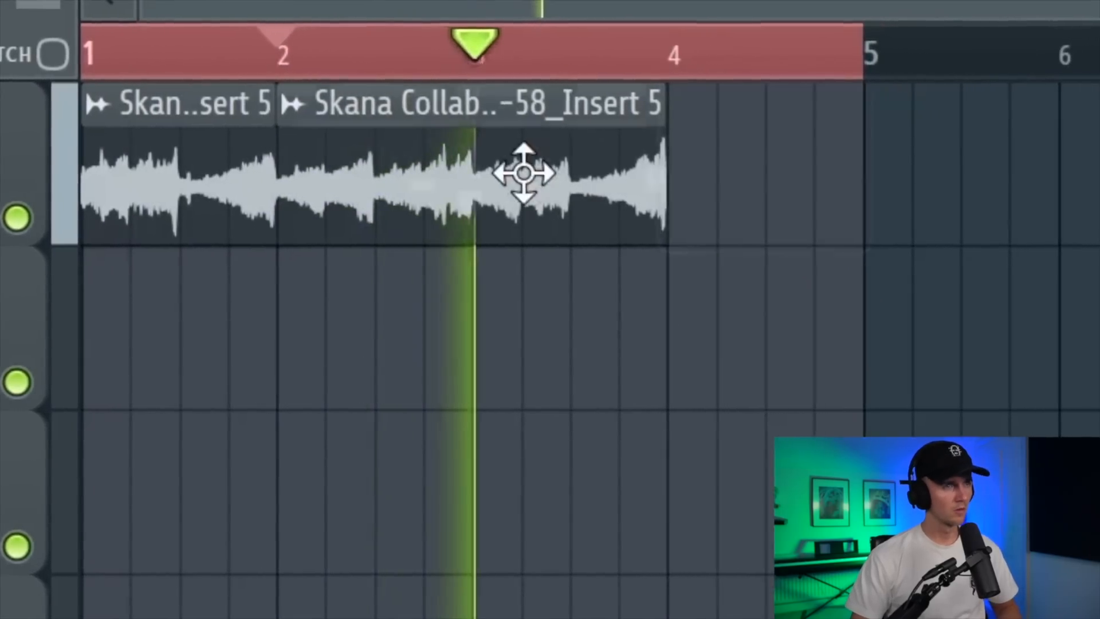
# Place a copy of the two-bar melody clip at bar 4 and delete the one-bar clip at the start
pyautogui.click(659, 166)
pyautogui.hotkey('ctrl', 'a')
pyautogui.hotkey('ctrl', 'd')
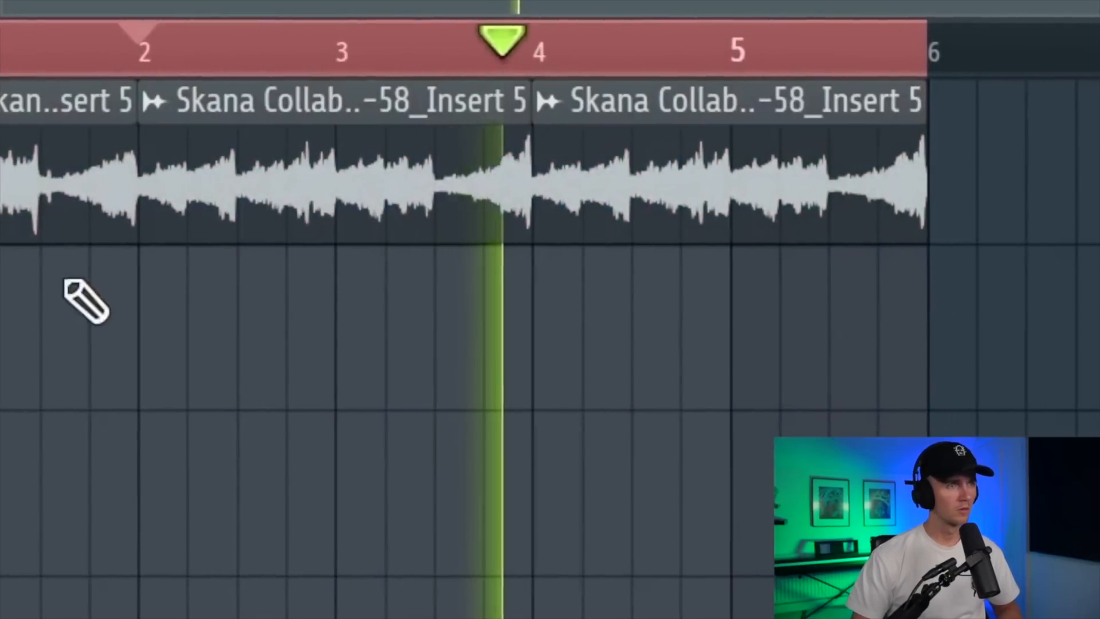
pyautogui.rightClick(164, 207)
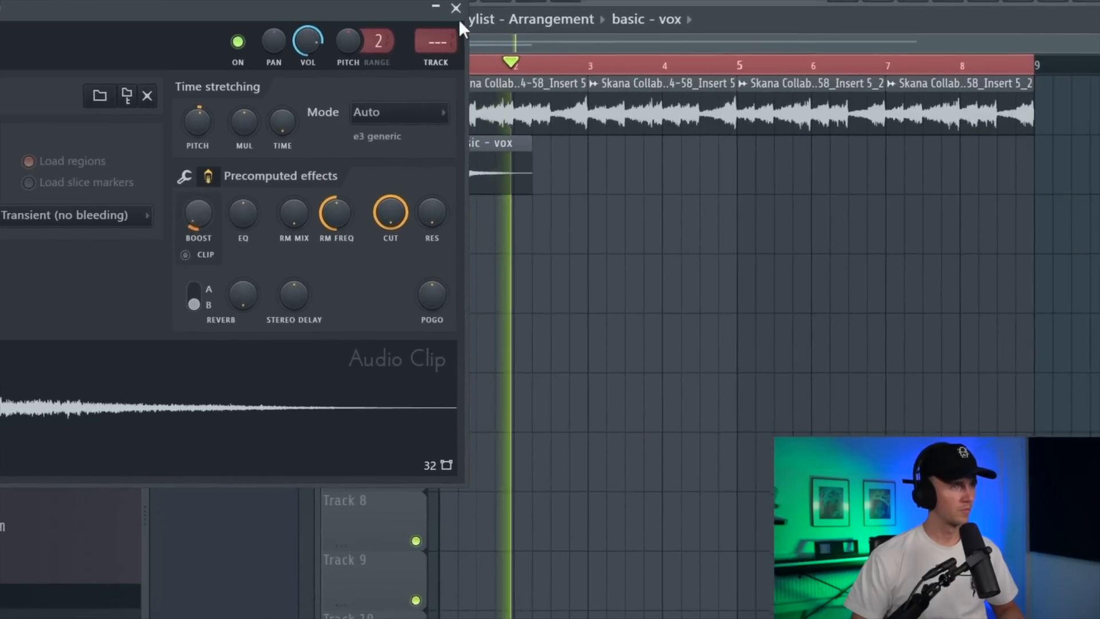
# Copy the basic - vox clip on Track 2 to bar 5 and make the copy on Track 3 unique
pyautogui.click(535, 13)
pyautogui.moveTo(555, 180); pyautogui.dragTo(897, 182)
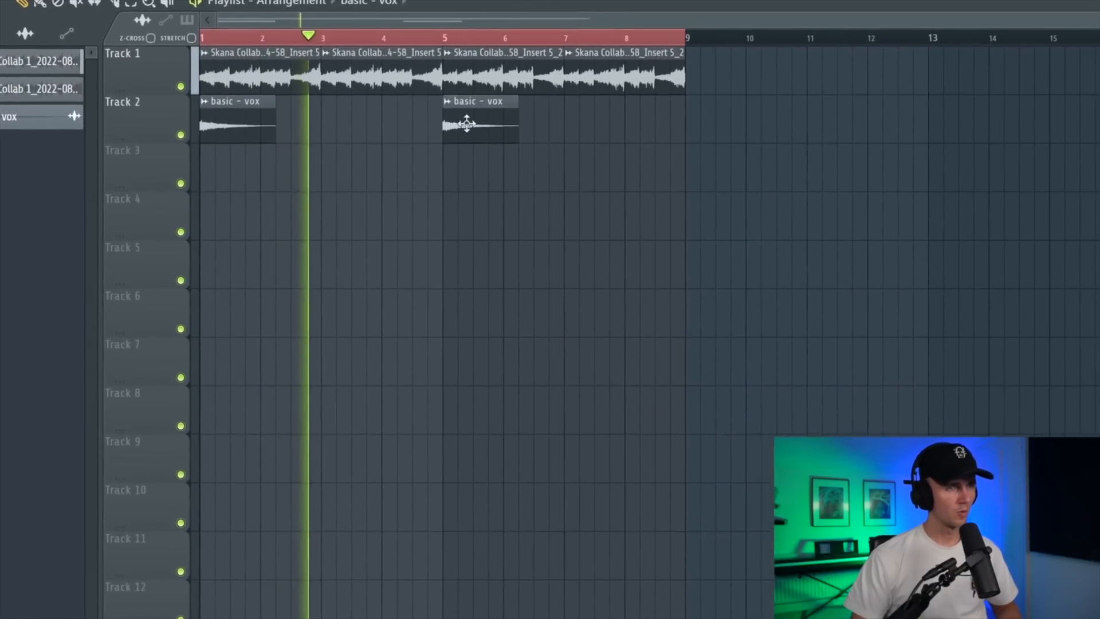
pyautogui.click(508, 41)
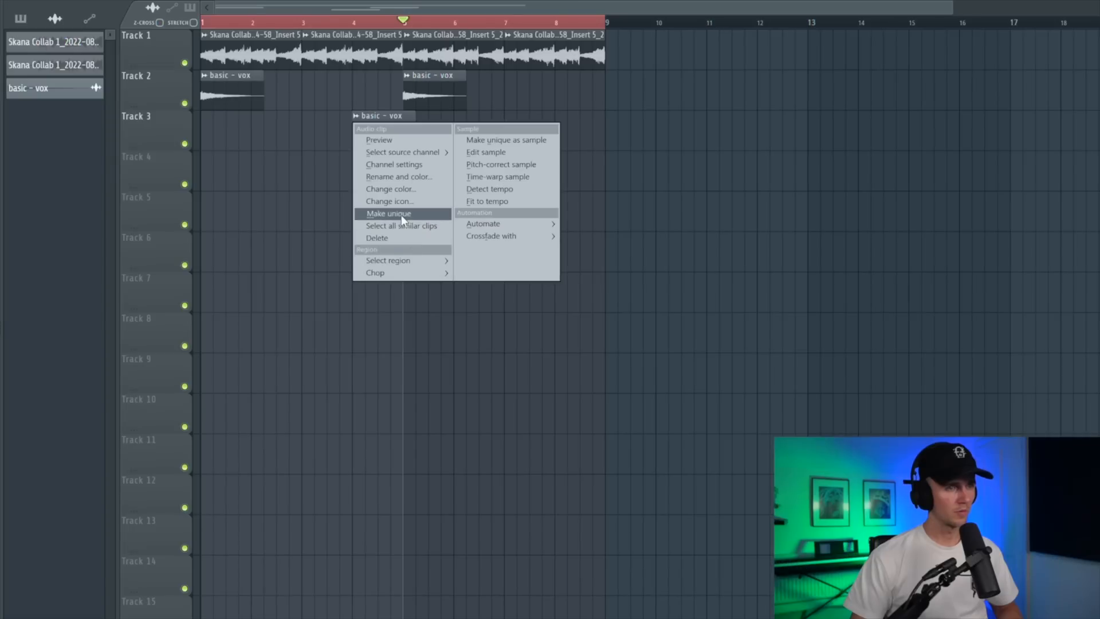
pyautogui.click(401, 215)
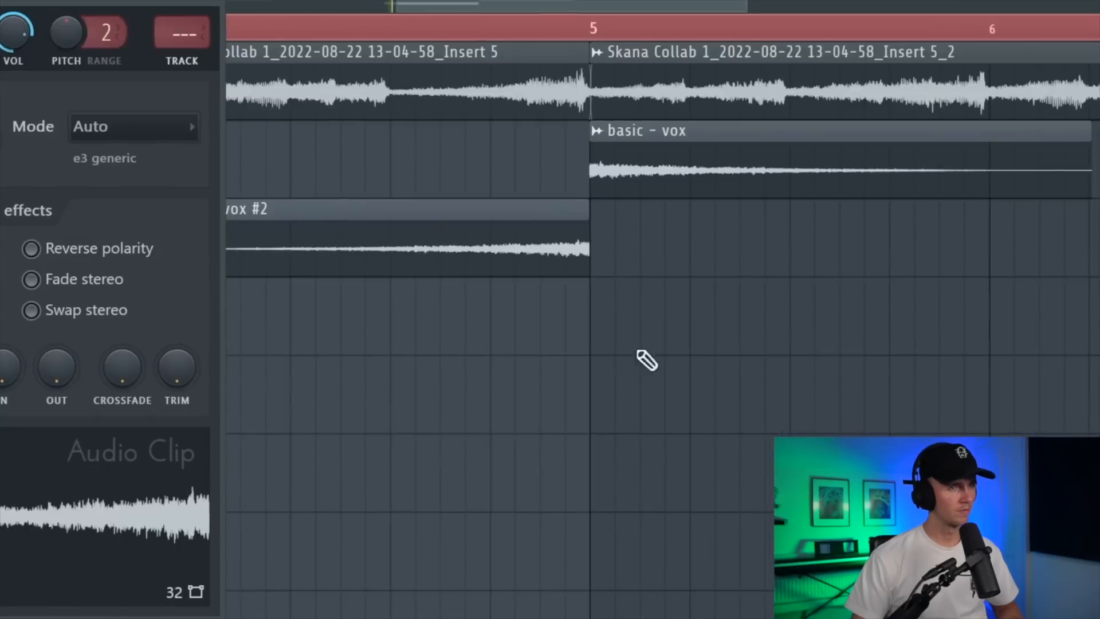
# Close the Fruity parametric EQ 2 on the warm percussion drum loop
pyautogui.scroll(-8, 406, 398)
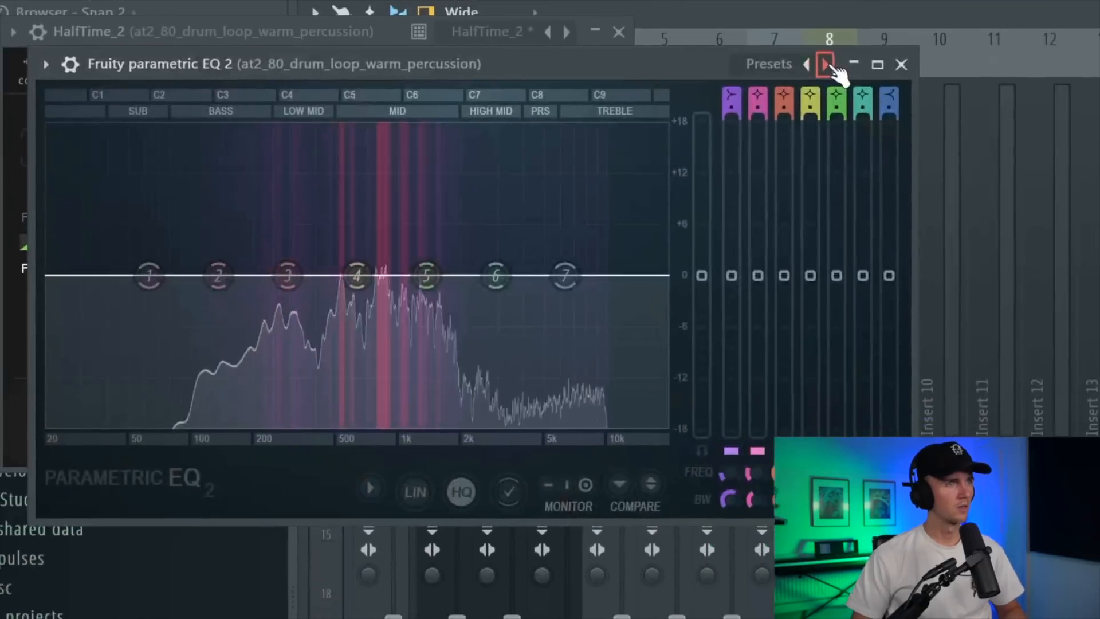
pyautogui.click(916, 54)
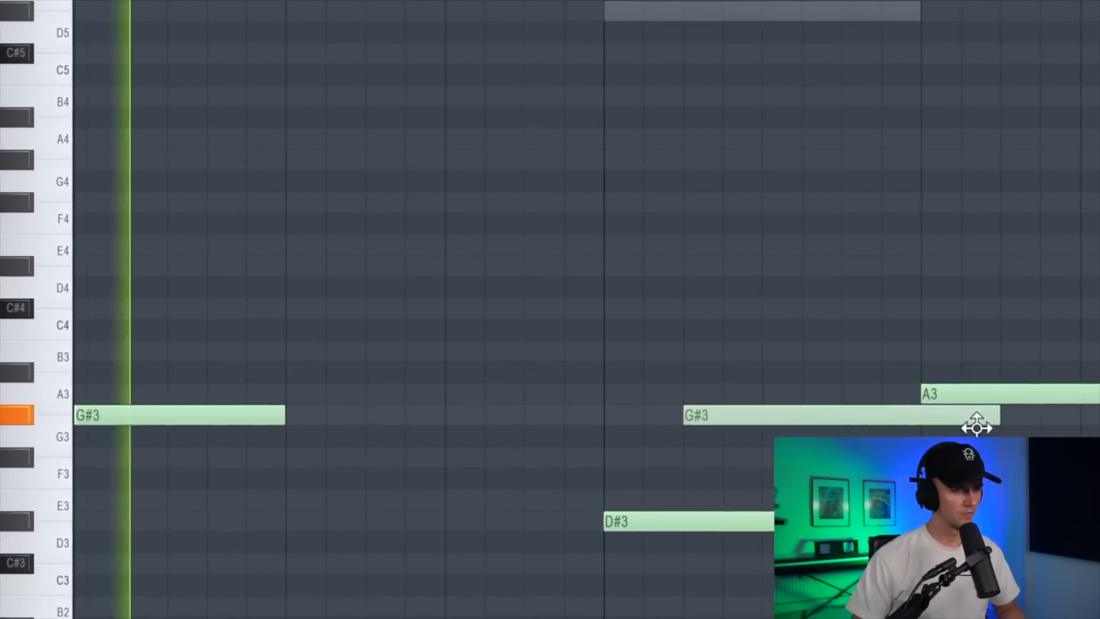
# Try a long E4 note above the D#3 note, delete it and play the melody
pyautogui.moveTo(922, 422); pyautogui.dragTo(855, 290)
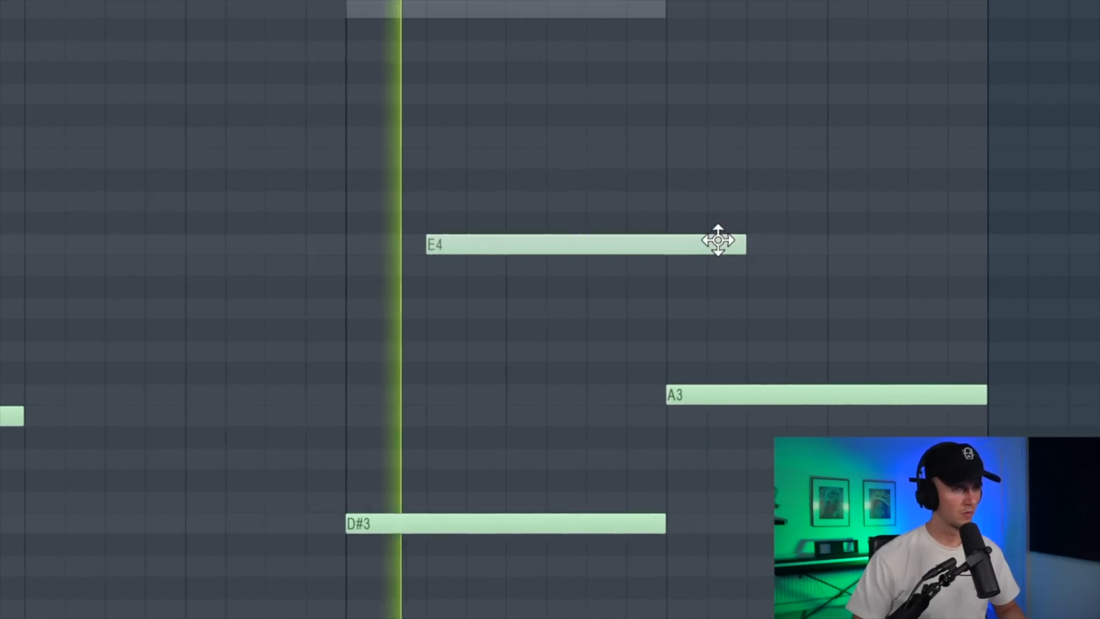
pyautogui.rightClick(801, 245)
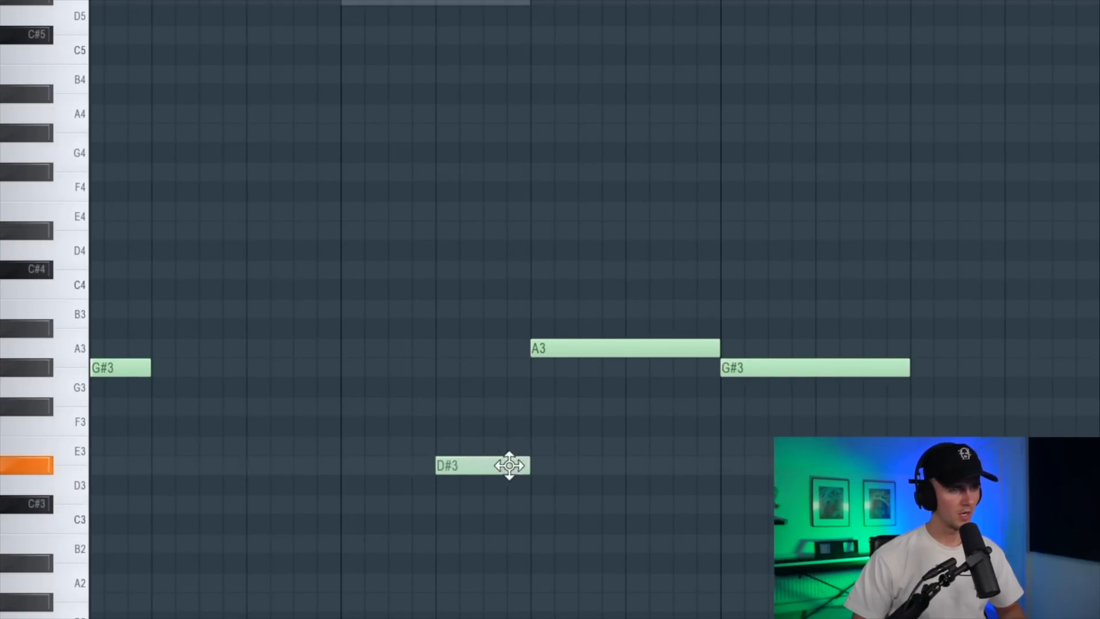
pyautogui.press('space')
pyautogui.scroll(-3, 430, 397)
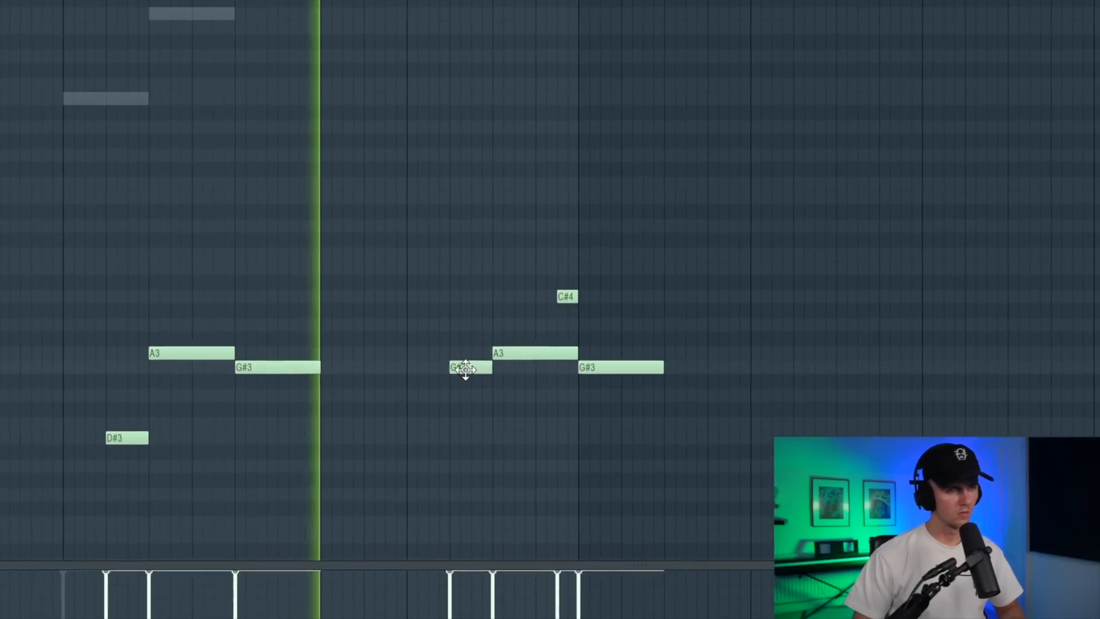
# Lower the repeated phrase's first note to D#3 and delete its closing G#3 note
pyautogui.moveTo(462, 431); pyautogui.dragTo(463, 446)
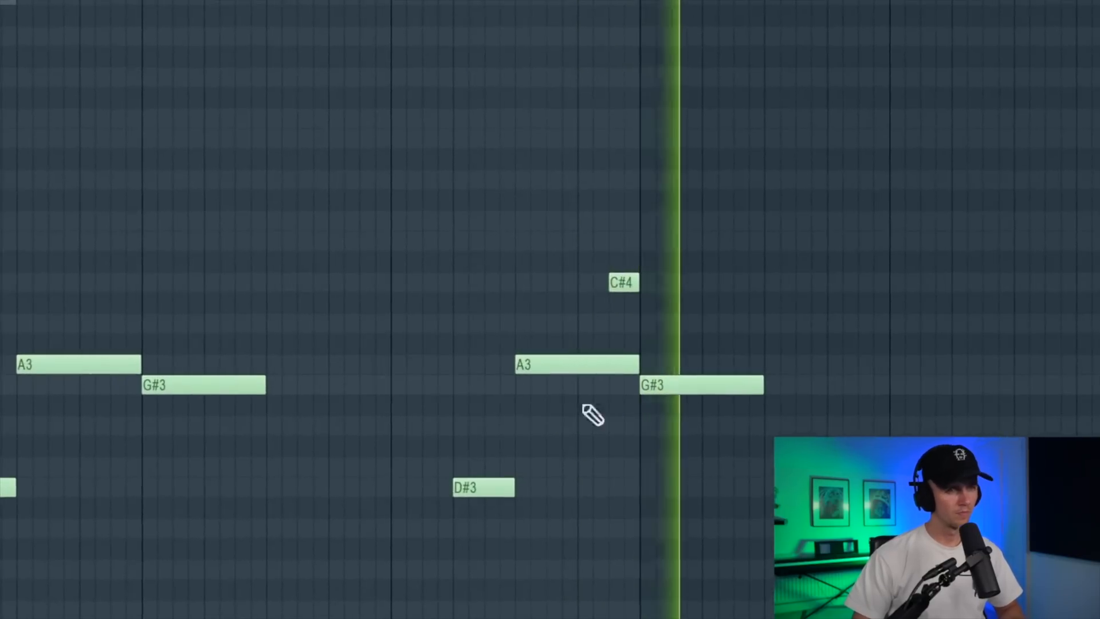
pyautogui.rightClick(724, 386)
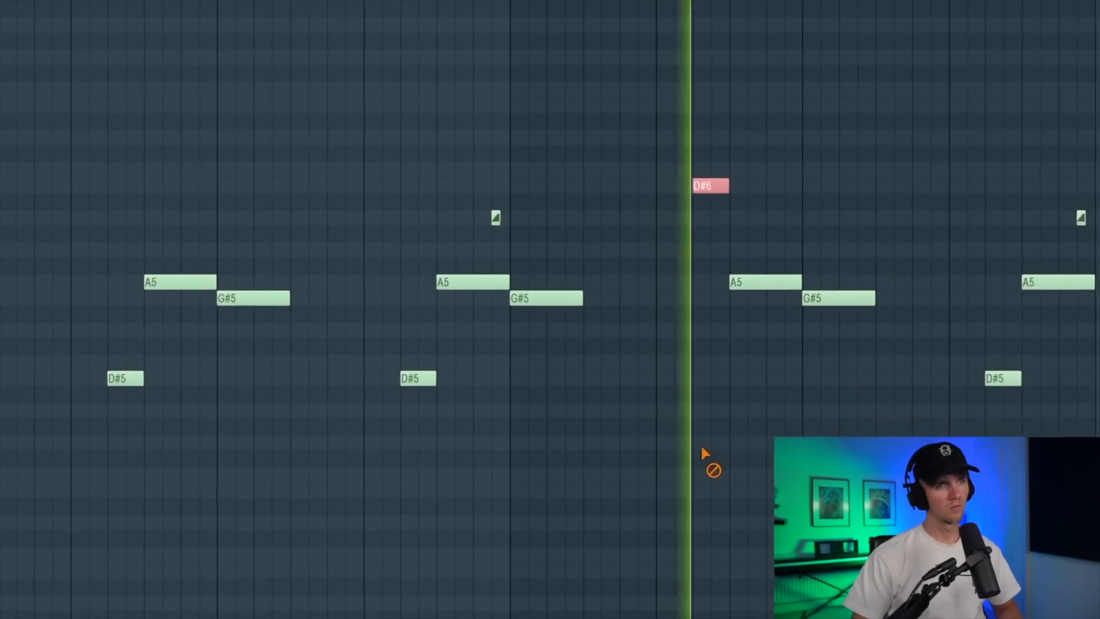
# Raise the last phrase's opening D#5 note by one octave
pyautogui.scroll(2, 687, 402)
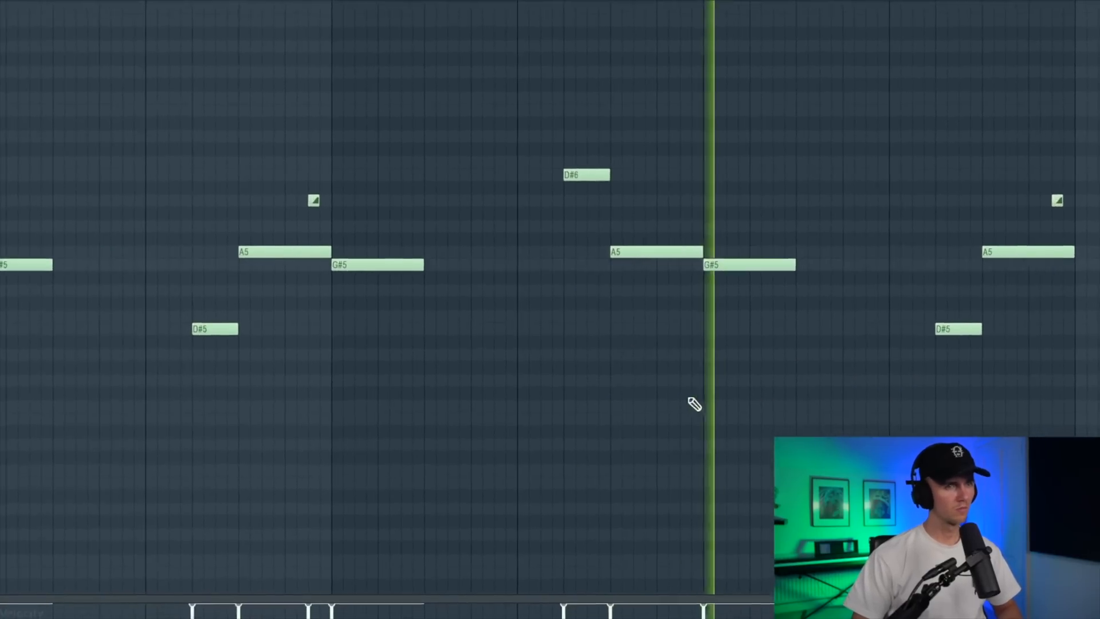
pyautogui.keyDown('ctrl'); pyautogui.click(922, 321); pyautogui.keyUp('ctrl')
pyautogui.hotkey('ctrl', 'Up')
pyautogui.scroll(2, 825, 324)
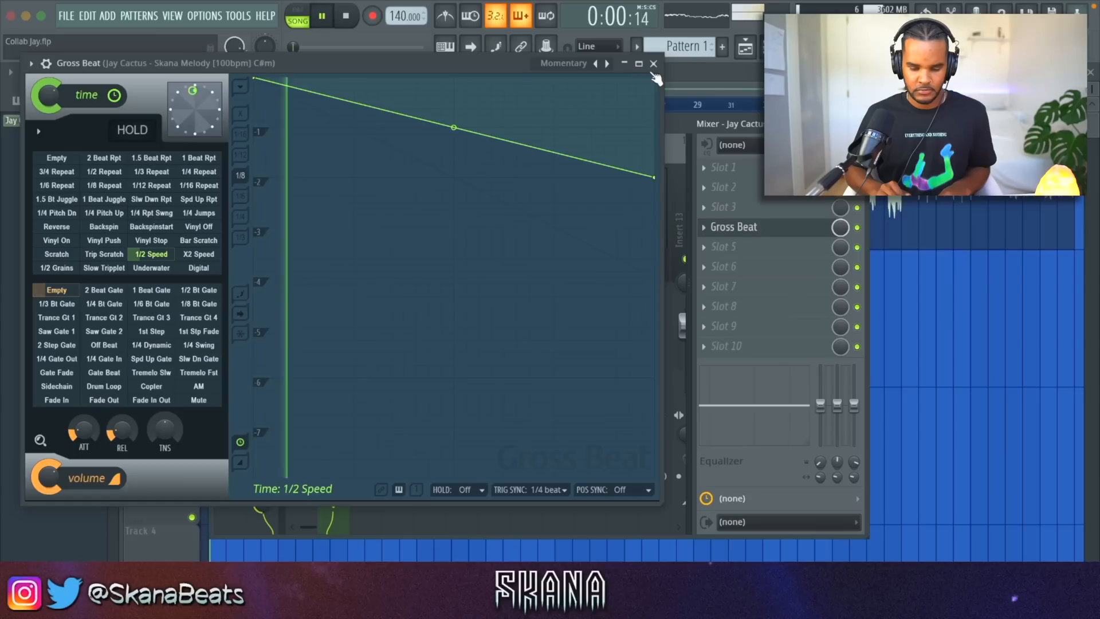
# Close the Gross Beat and melody clip settings windows and show the file browser
pyautogui.click(653, 64)
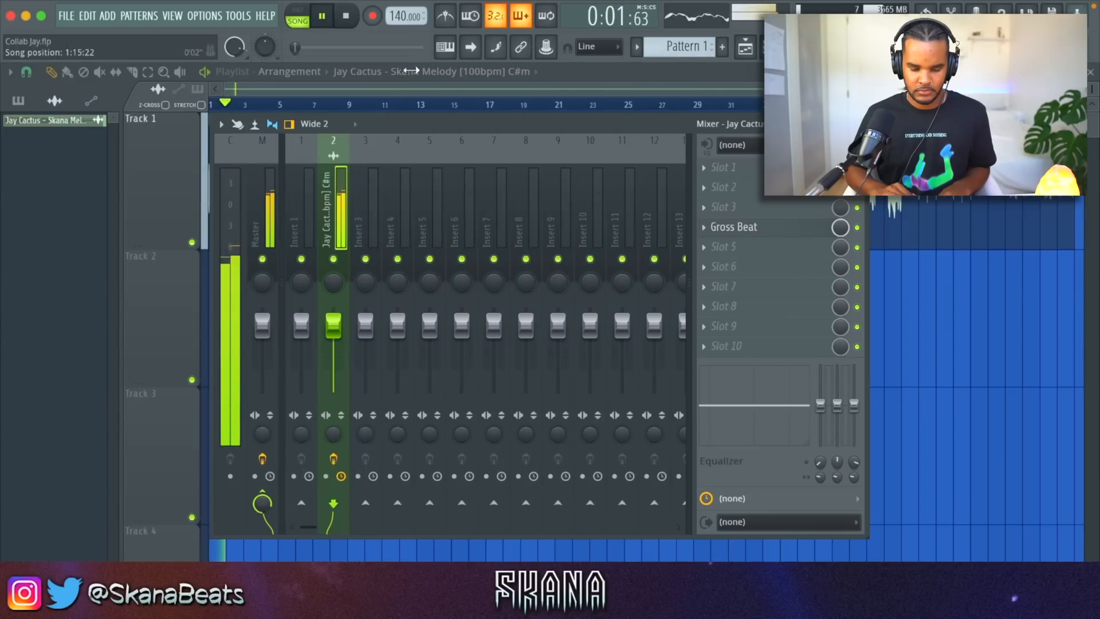
pyautogui.click(144, 217)
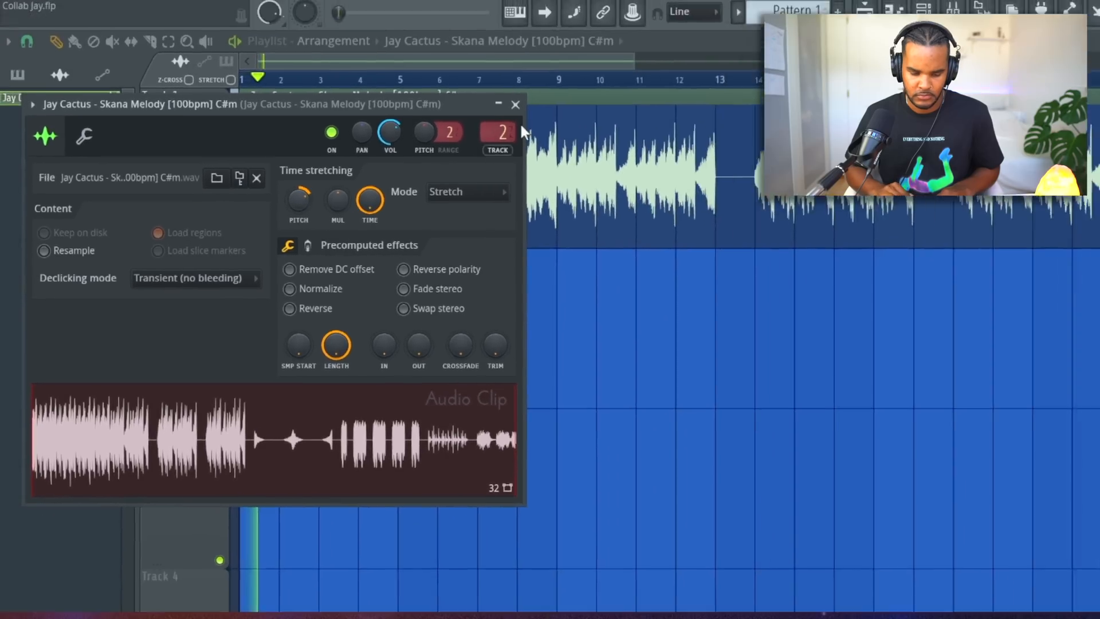
pyautogui.click(453, 123)
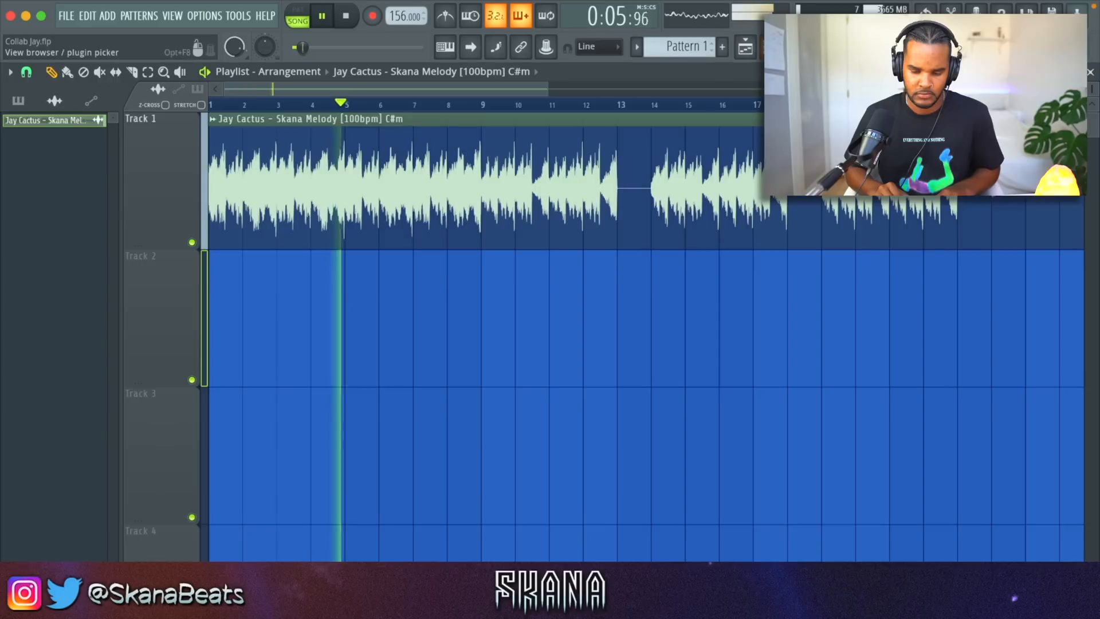
pyautogui.hotkey('alt', 'F8')
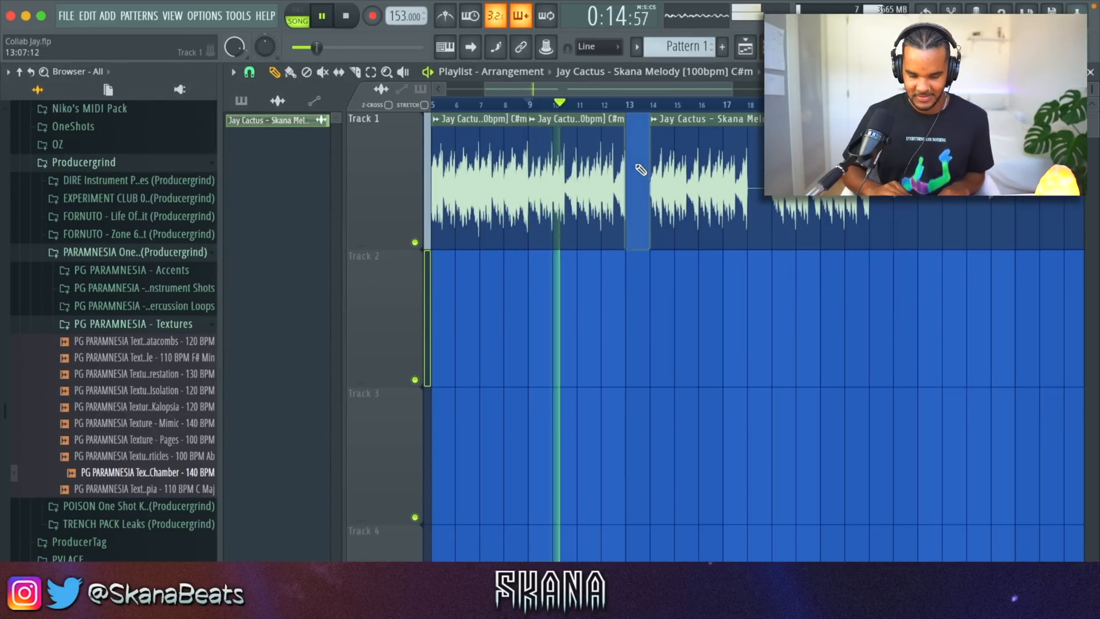
# Move the melody slice at bar 9 to the start of Track 2 and mute Track 1
pyautogui.moveTo(599, 162); pyautogui.dragTo(598, 376)
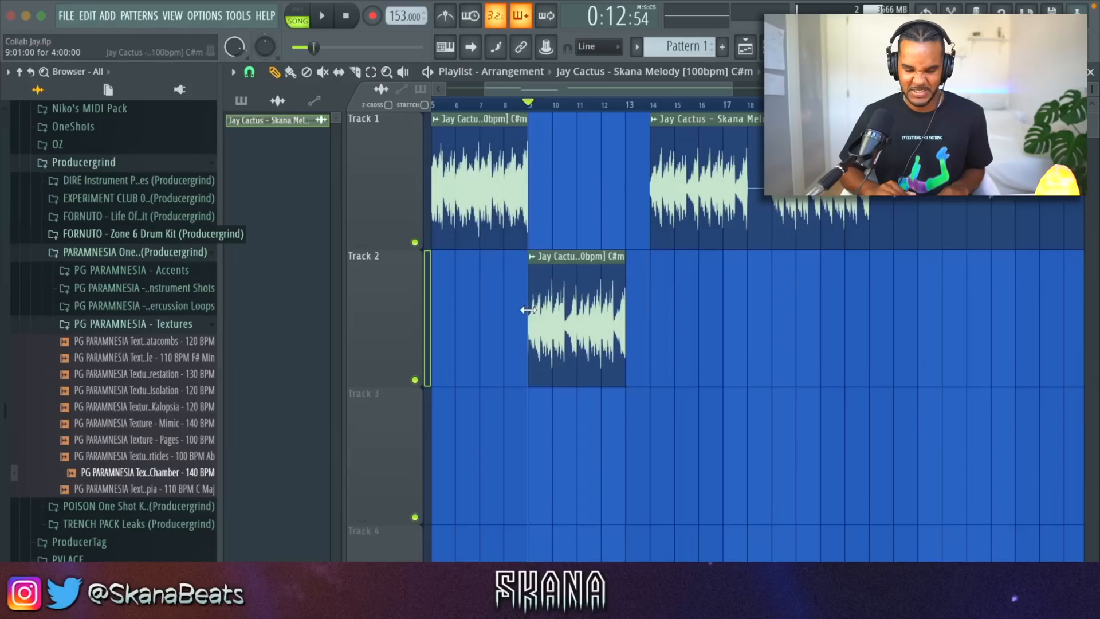
pyautogui.hscroll(-4, 528, 309)
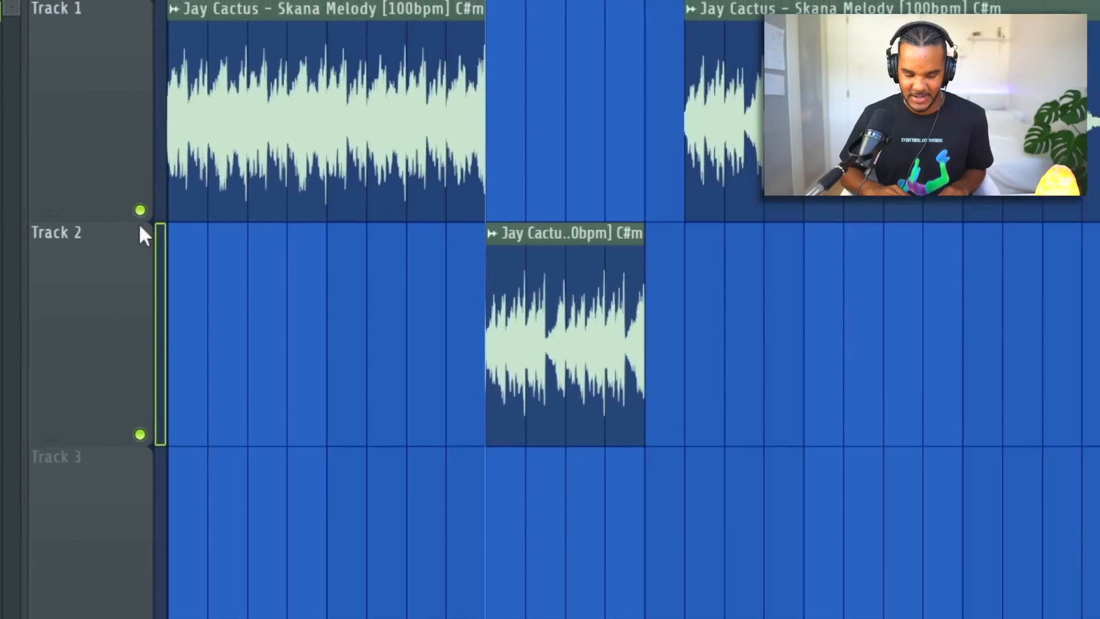
pyautogui.click(414, 242)
pyautogui.moveTo(636, 319); pyautogui.dragTo(442, 319)
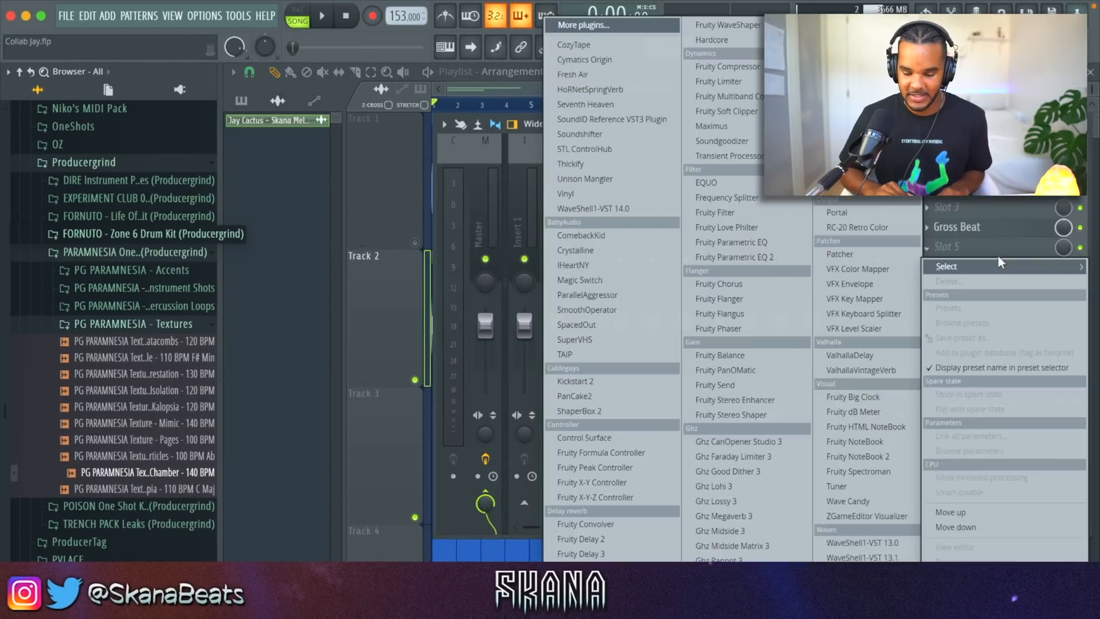
# Add Fruity Parametric EQ 2 to the melody's mixer track and roll off the low end using bands 1 and 2
pyautogui.click(737, 259)
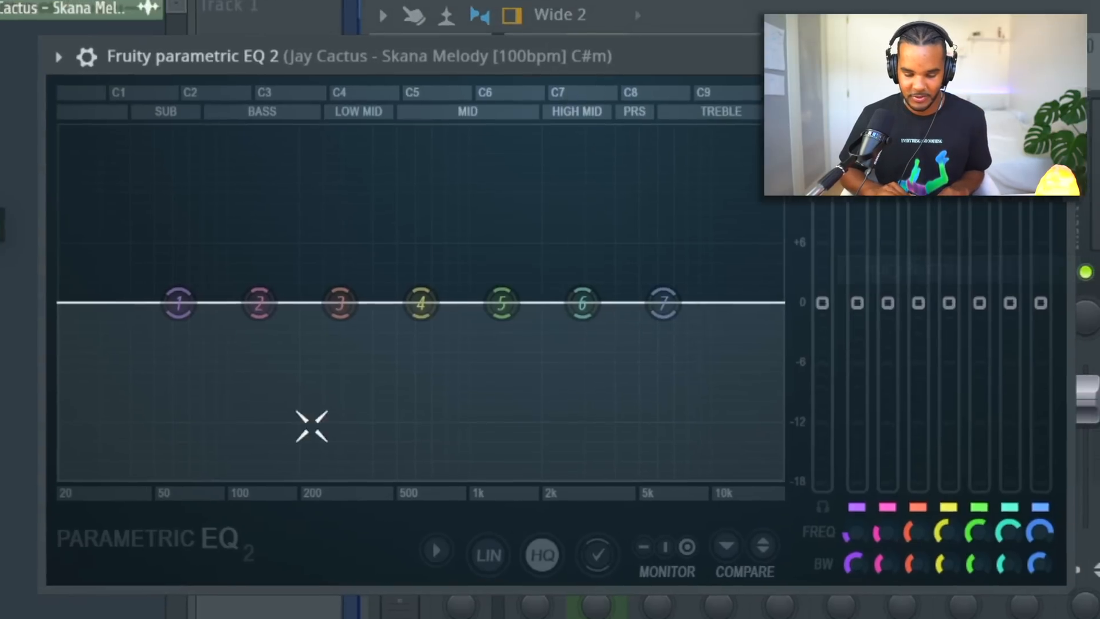
pyautogui.moveTo(177, 302); pyautogui.dragTo(298, 405)
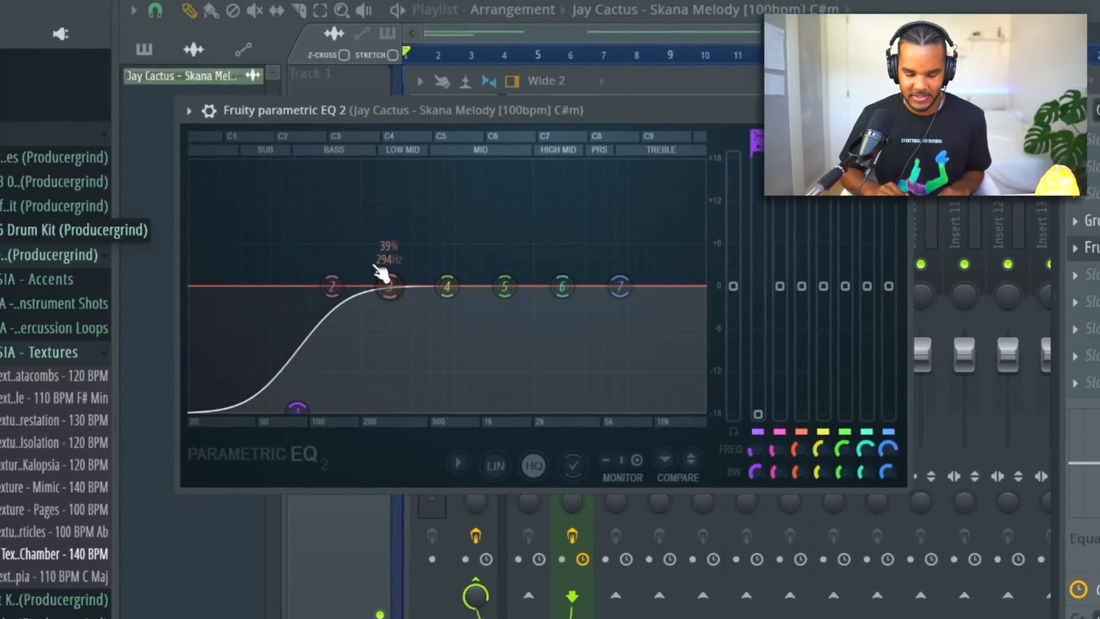
pyautogui.moveTo(332, 287); pyautogui.dragTo(303, 311)
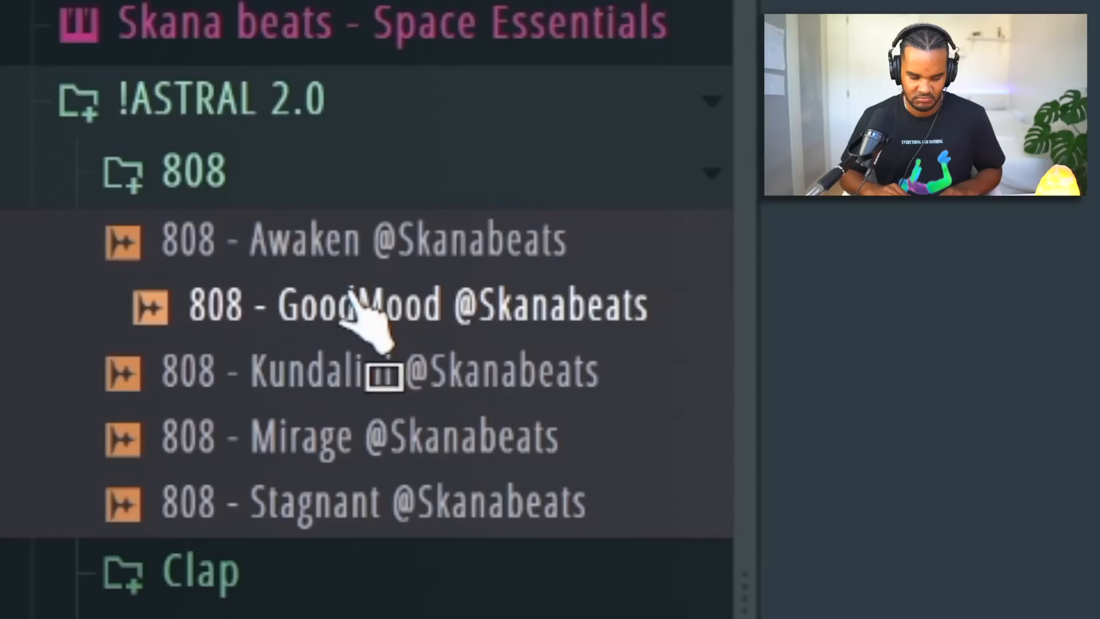
# Load the Awaken 808 and shape its volume envelope with zero attack, longer hold, shorter decay and lower sustain
pyautogui.moveTo(355, 290); pyautogui.dragTo(350, 388)
pyautogui.click(230, 47)
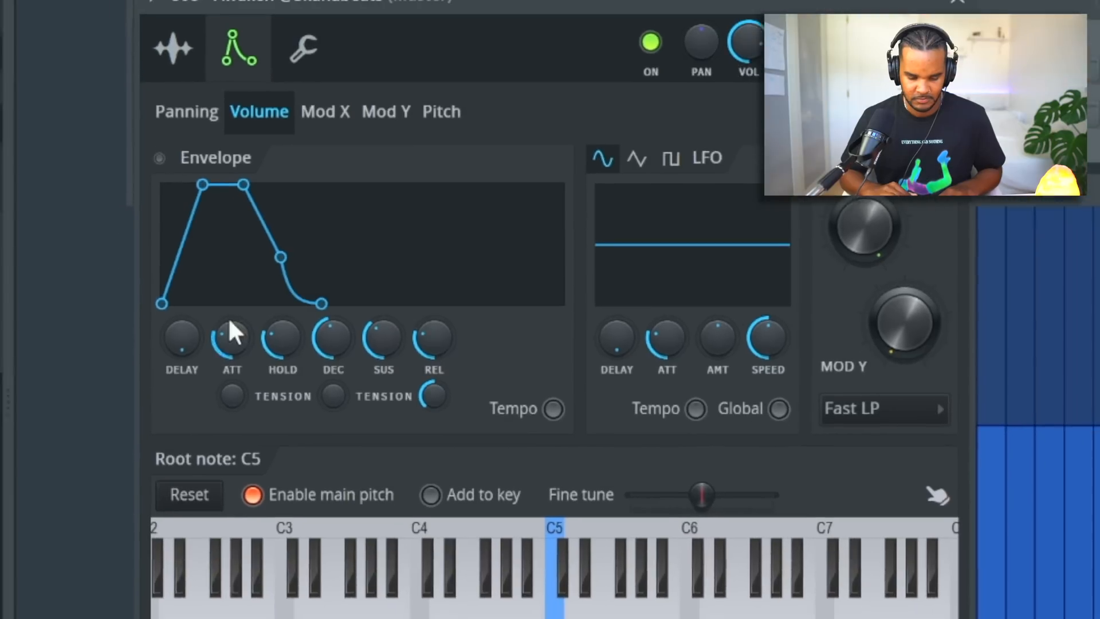
pyautogui.moveTo(231, 330); pyautogui.dragTo(230, 395)
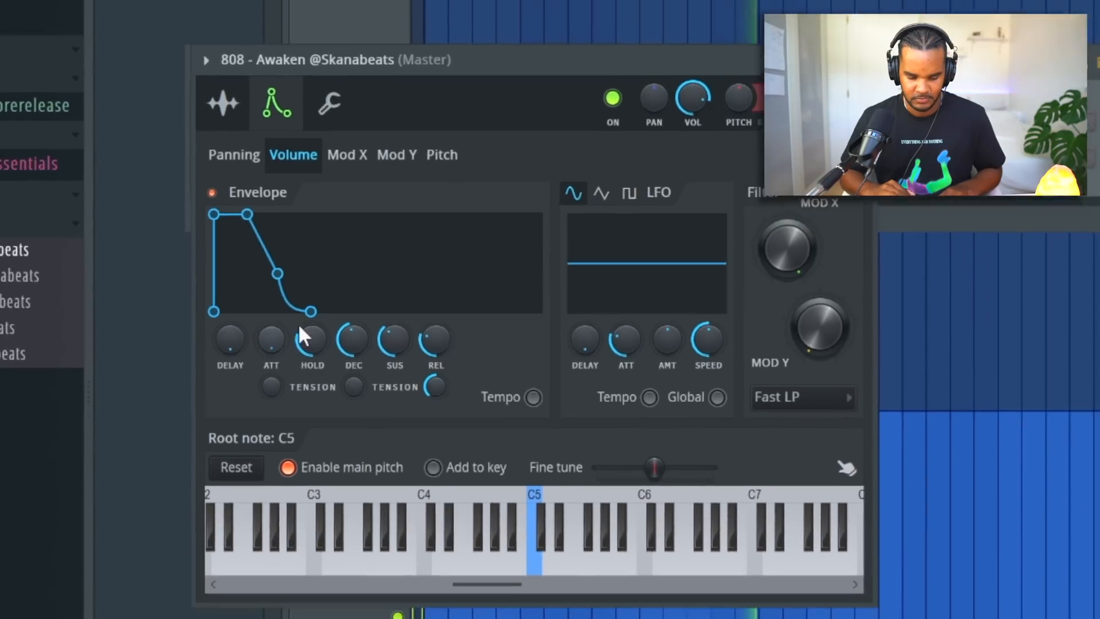
pyautogui.moveTo(278, 333); pyautogui.dragTo(277, 247)
pyautogui.moveTo(331, 334); pyautogui.dragTo(331, 407)
pyautogui.moveTo(384, 333); pyautogui.dragTo(384, 401)
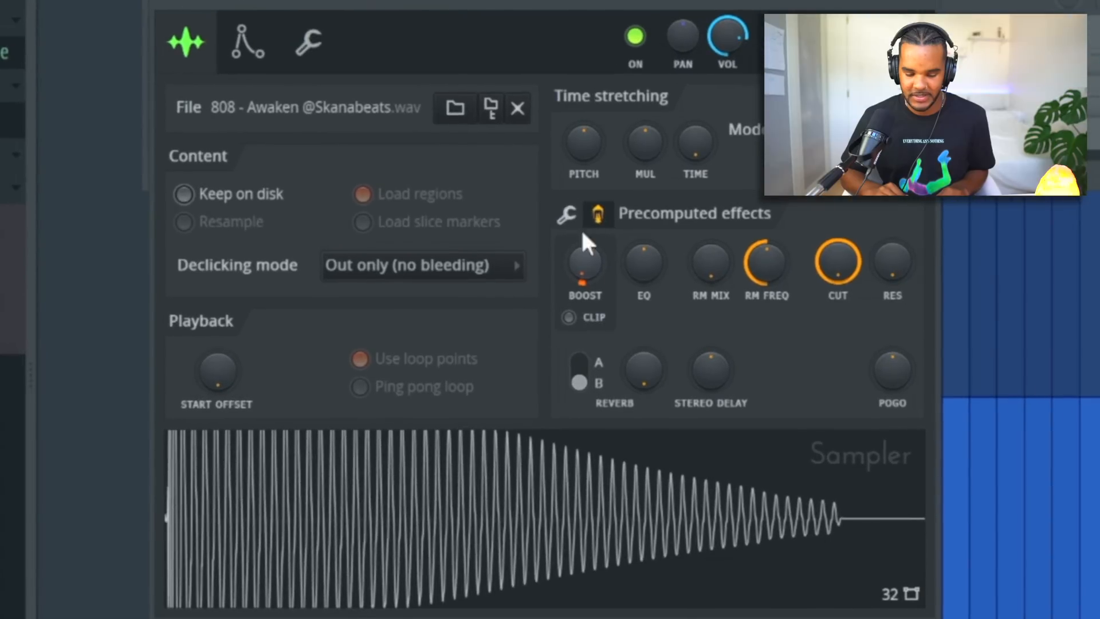
# Place hits for sample 12 on steps 9 and 25, convert them to piano roll notes and repeat them across the pattern
pyautogui.click(531, 286)
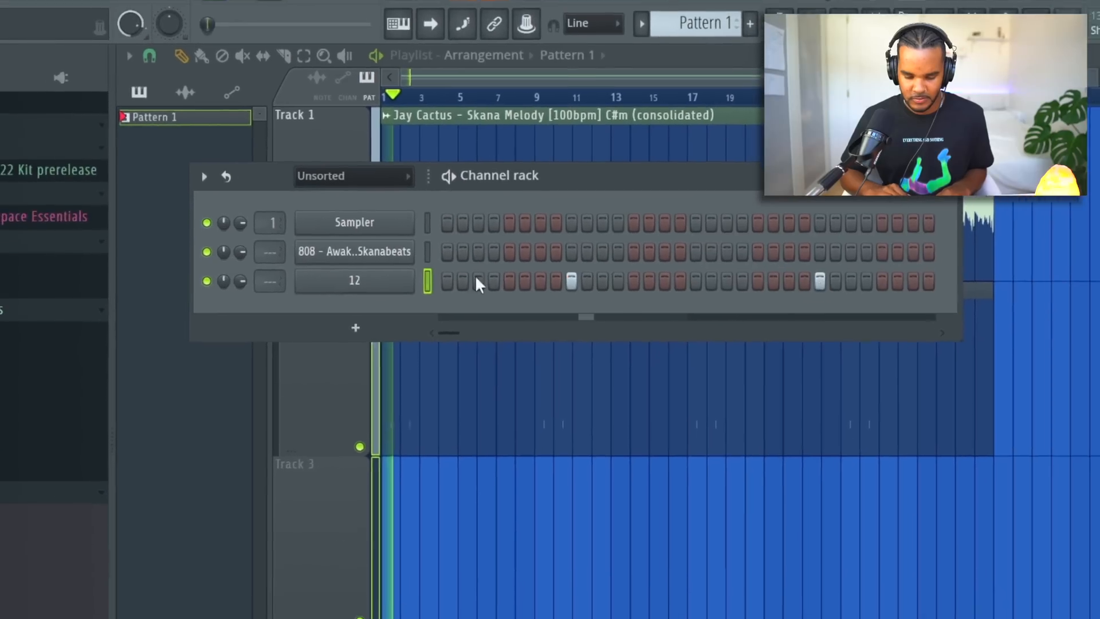
pyautogui.rightClick(456, 245)
pyautogui.click(470, 255)
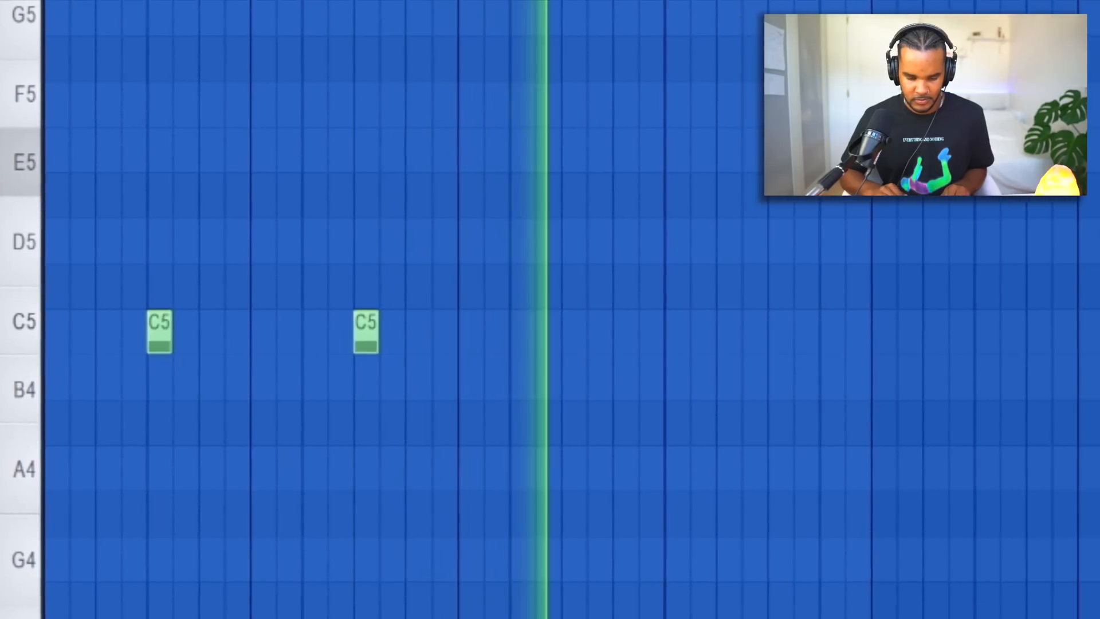
pyautogui.hotkey('ctrl', 'a')
pyautogui.hotkey('ctrl', 'b')
pyautogui.hotkey('ctrl', 'b')
pyautogui.hotkey('ctrl', 'b')
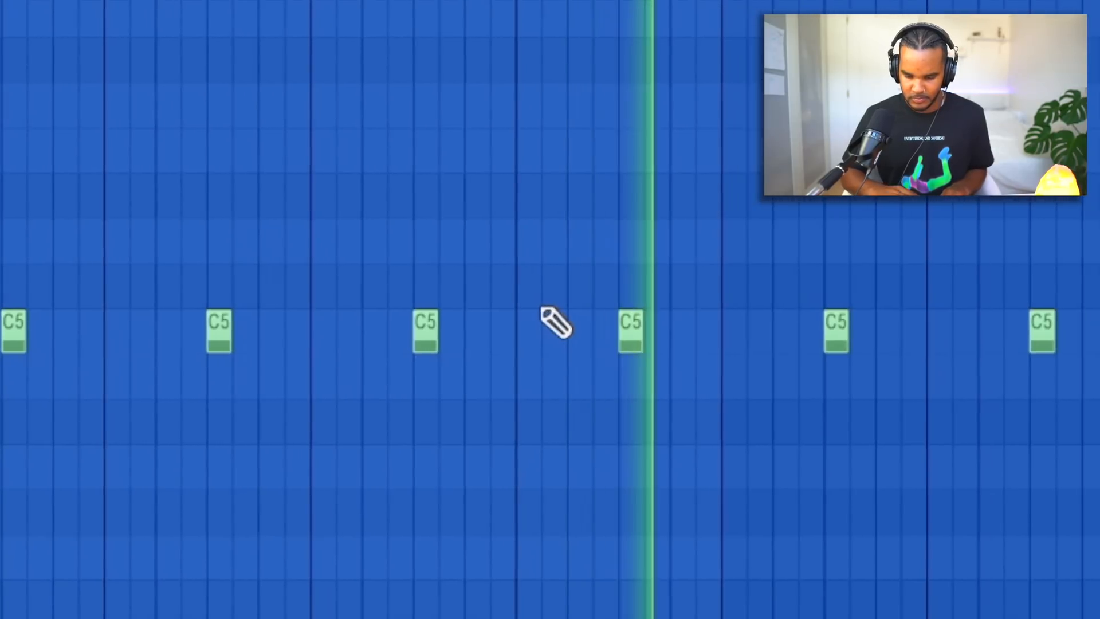
# Add hi-hat sample 2 as a new channel with a hit on every second step, and open its channel settings
pyautogui.moveTo(166, 165); pyautogui.dragTo(338, 396)
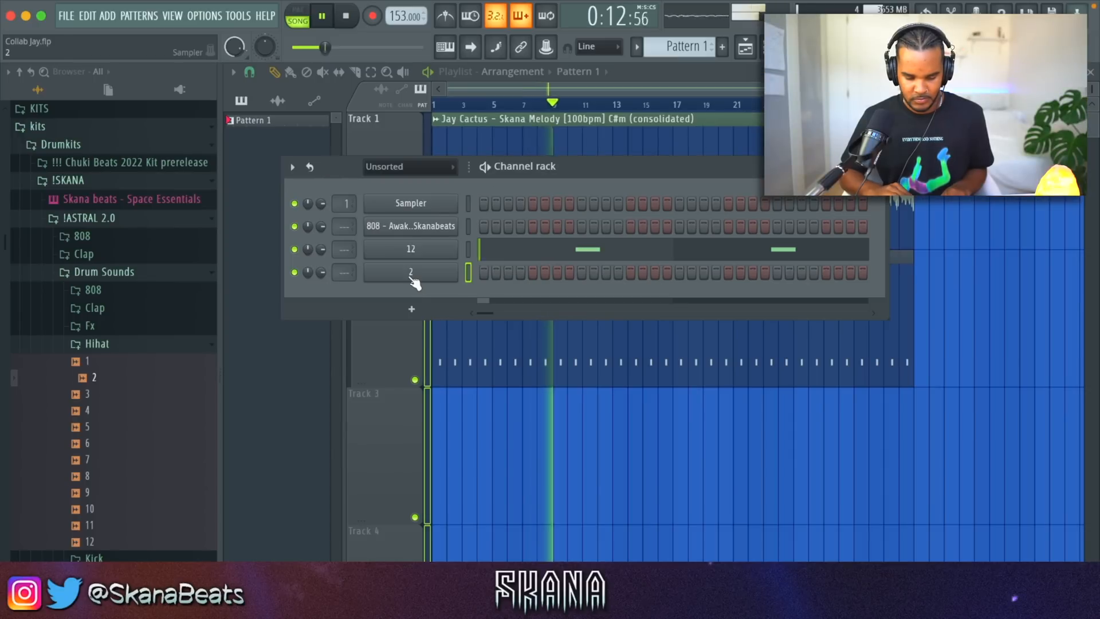
pyautogui.rightClick(412, 279)
pyautogui.click(611, 319)
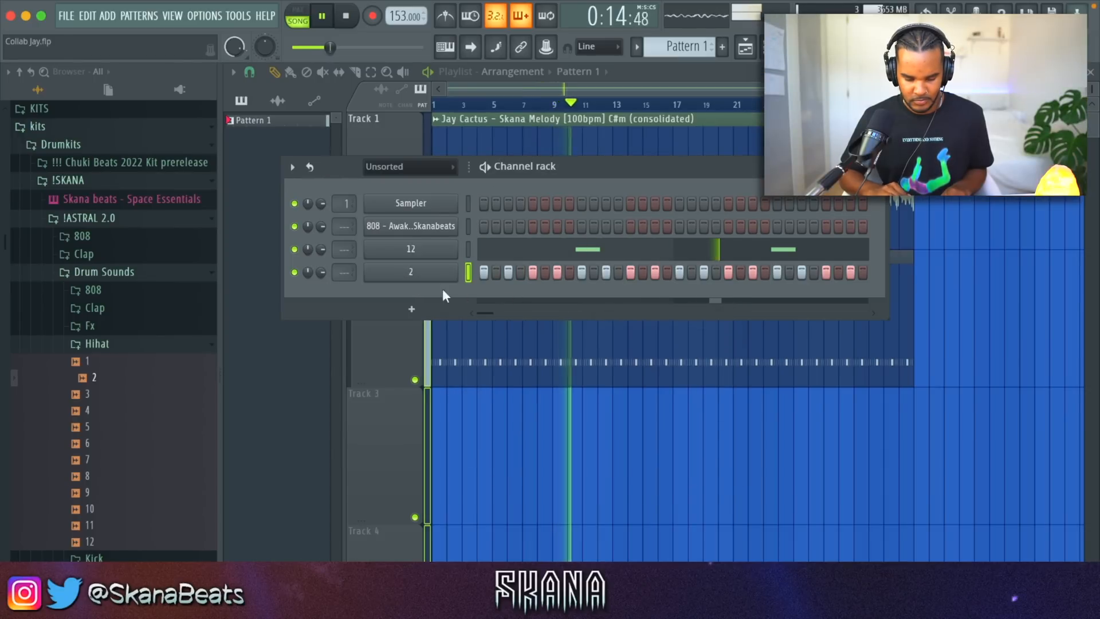
pyautogui.click(422, 276)
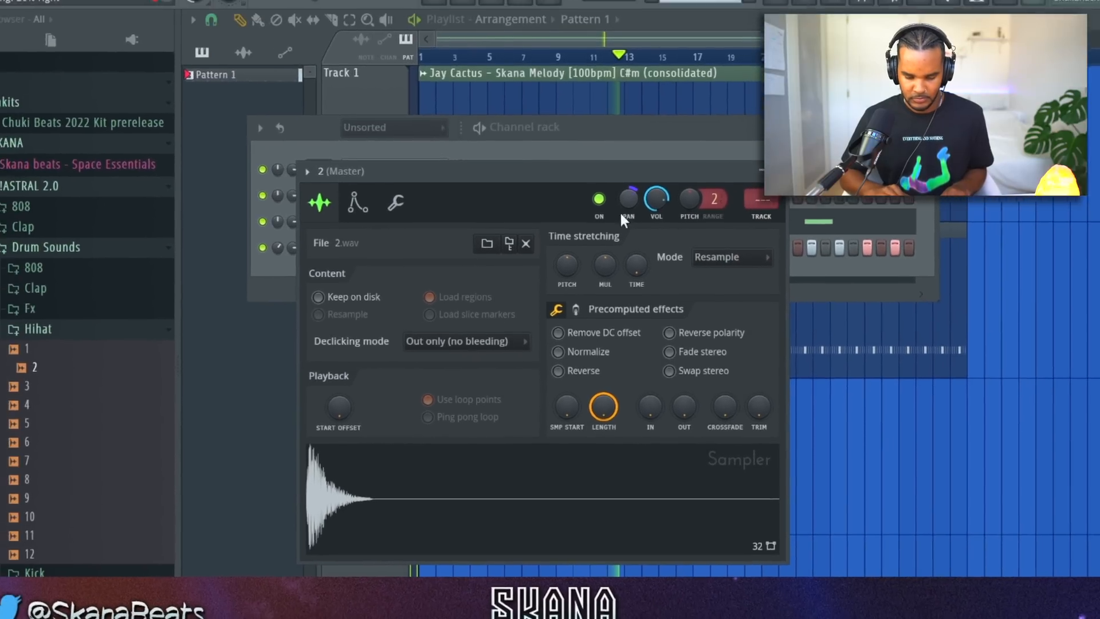
pyautogui.moveTo(808, 161); pyautogui.dragTo(811, 150)
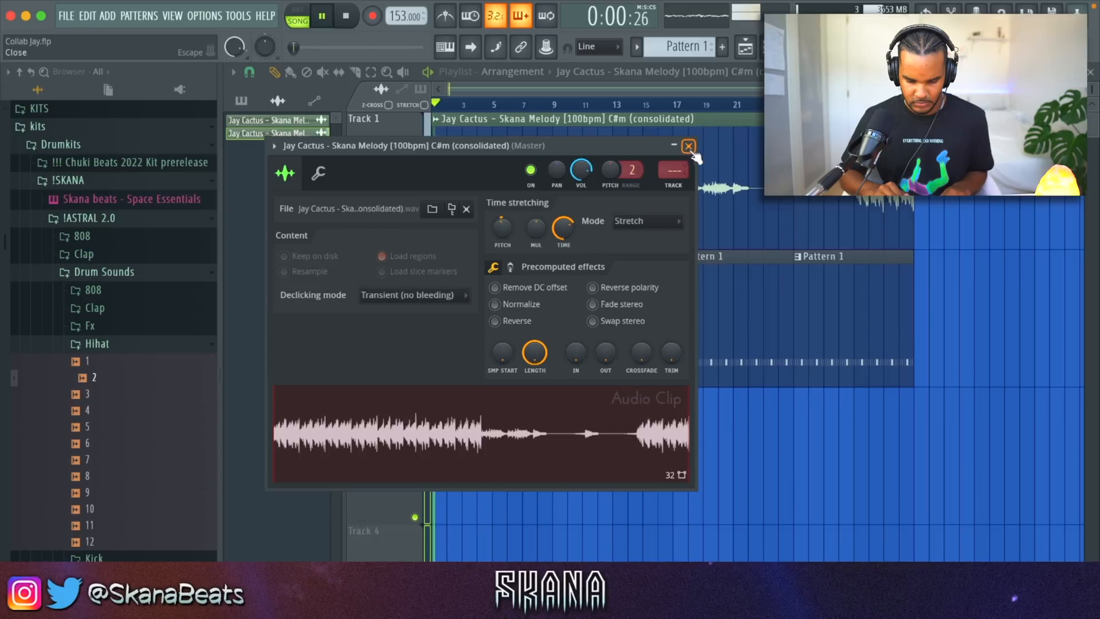
# Route the consolidated melody clip to its own mixer track and close the mixer and clip settings
pyautogui.press('super+l')
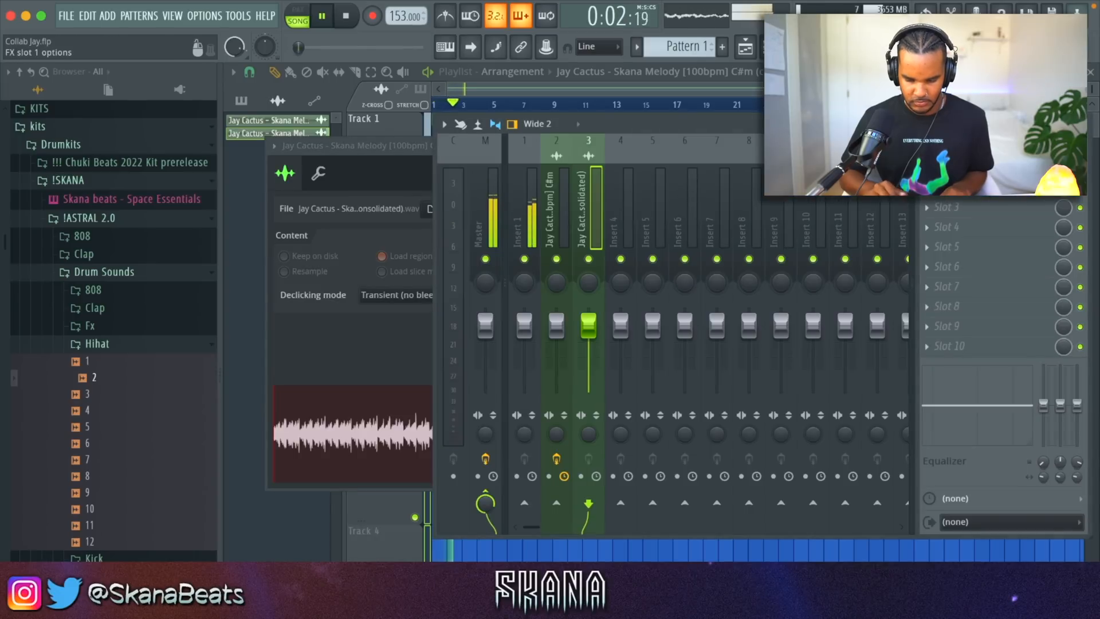
pyautogui.click(1081, 124)
pyautogui.click(689, 146)
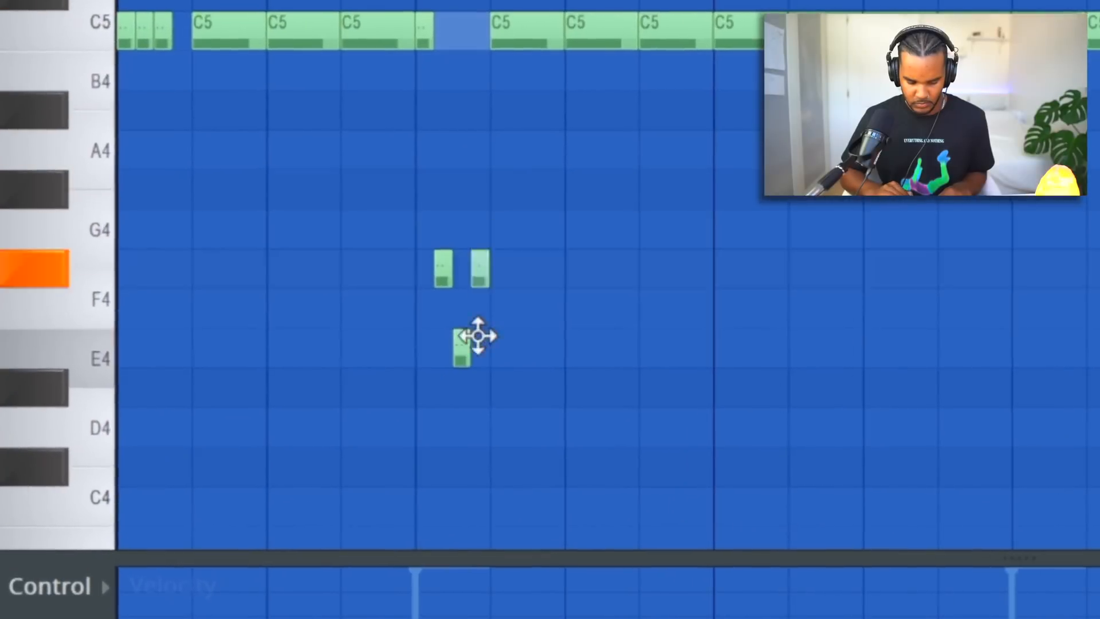
# Create descending pitched hi-hat rolls in the first bar and split one C5 note with the Chopper
pyautogui.click(339, 285)
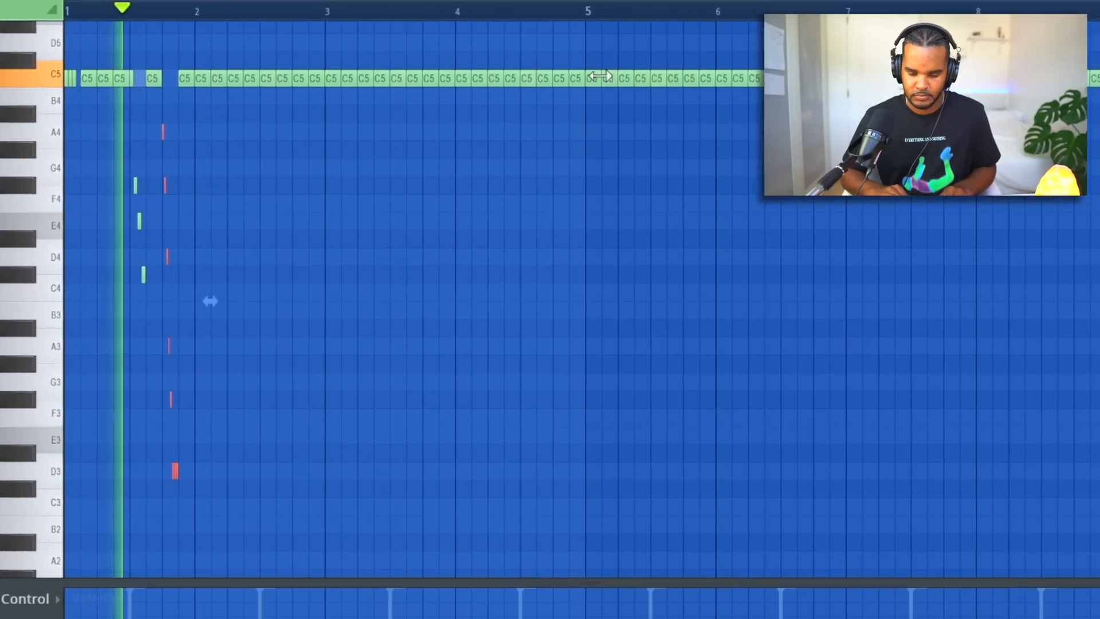
pyautogui.moveTo(635, 59); pyautogui.dragTo(1097, 77)
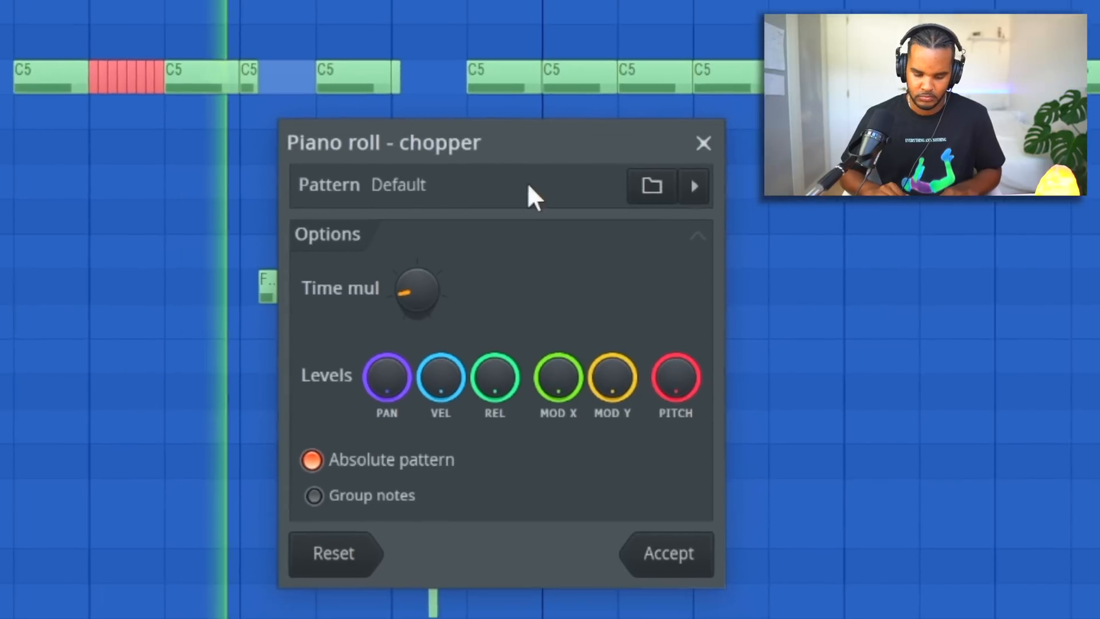
pyautogui.click(621, 524)
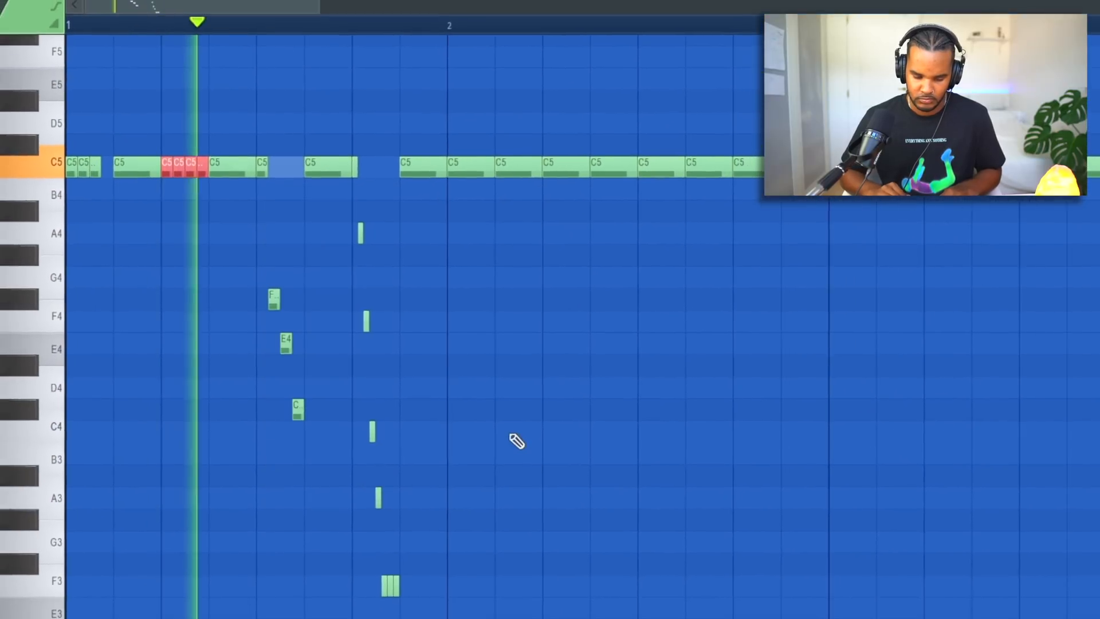
# Play back the hi-hat pattern and add a short lower-pitched note just before the end of the last edited bar
pyautogui.press('space')
pyautogui.scroll(-2, 488, 300)
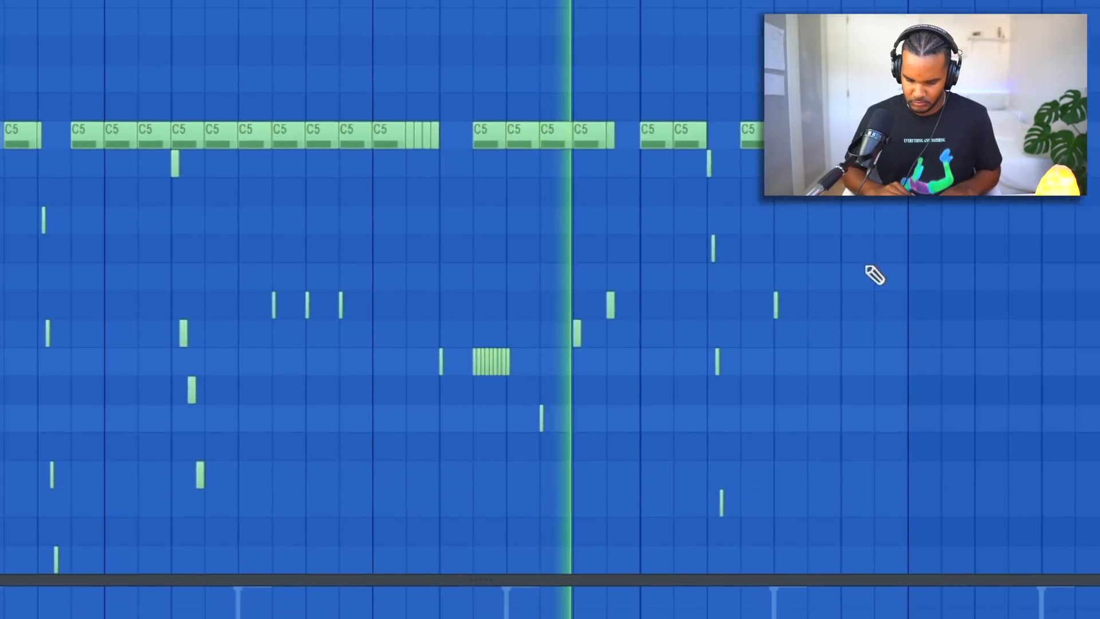
pyautogui.click(875, 475)
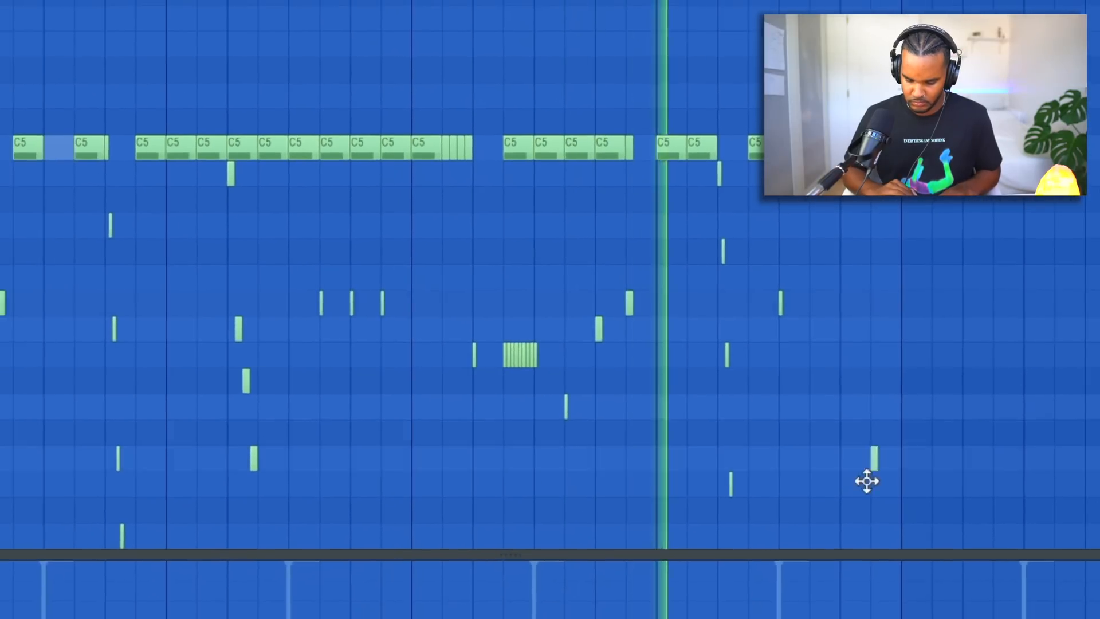
pyautogui.keyDown('ctrl'); pyautogui.rightClick(886, 234); pyautogui.keyUp('ctrl')
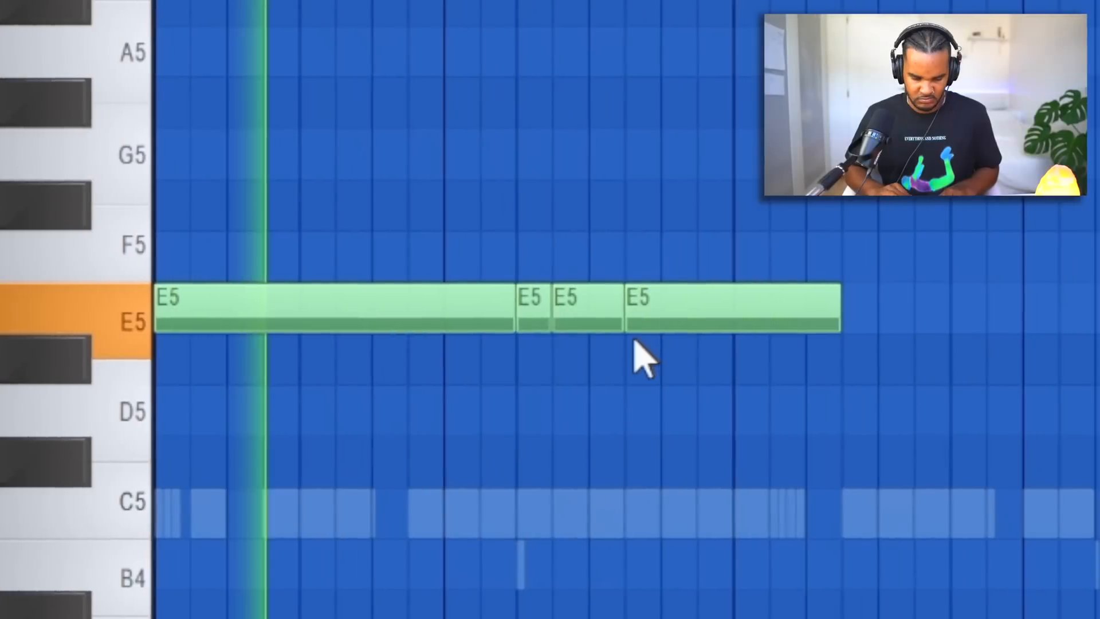
# Repitch the 808 notes: an E5 to A#4, bar 2's short E5 to A5, the first A#4 up an octave, the long C5 to E5
pyautogui.moveTo(598, 308); pyautogui.dragTo(599, 574)
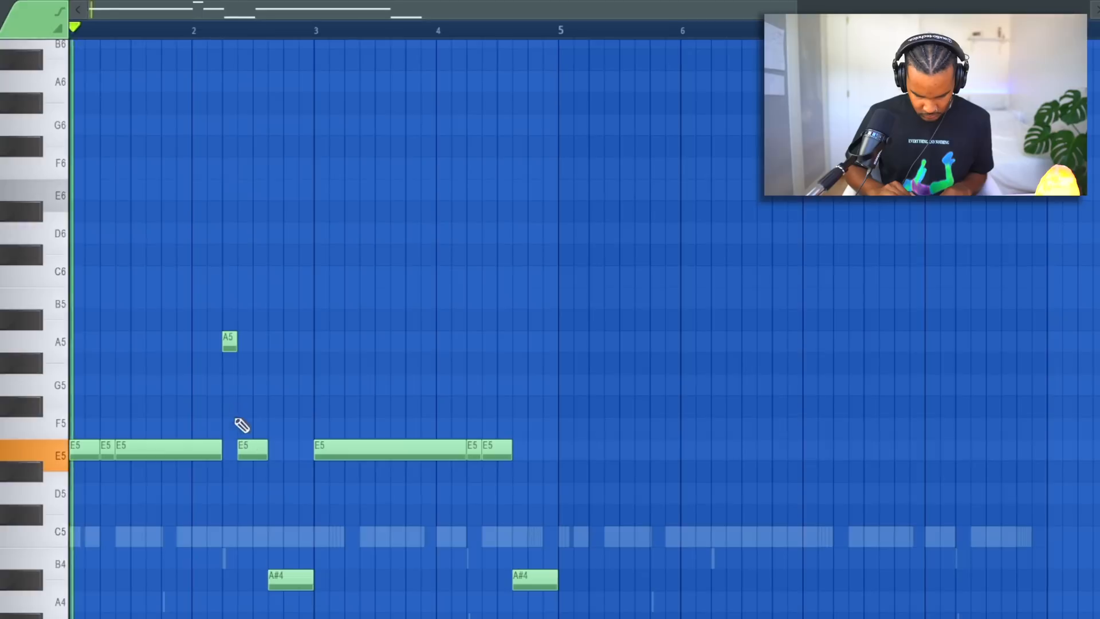
pyautogui.moveTo(248, 400); pyautogui.dragTo(245, 329)
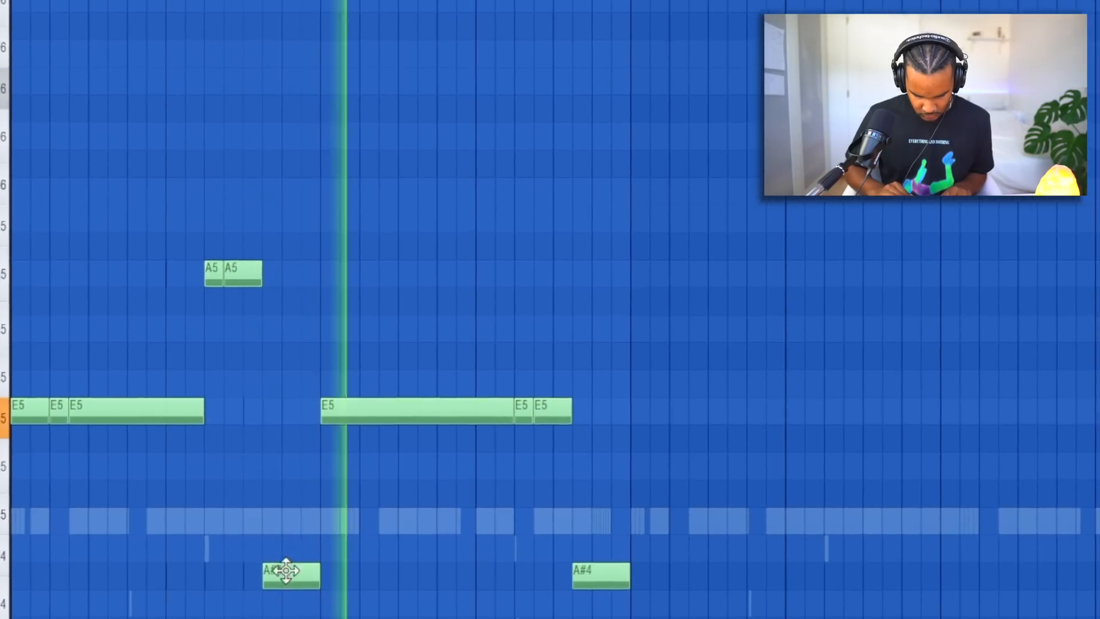
pyautogui.click(284, 572)
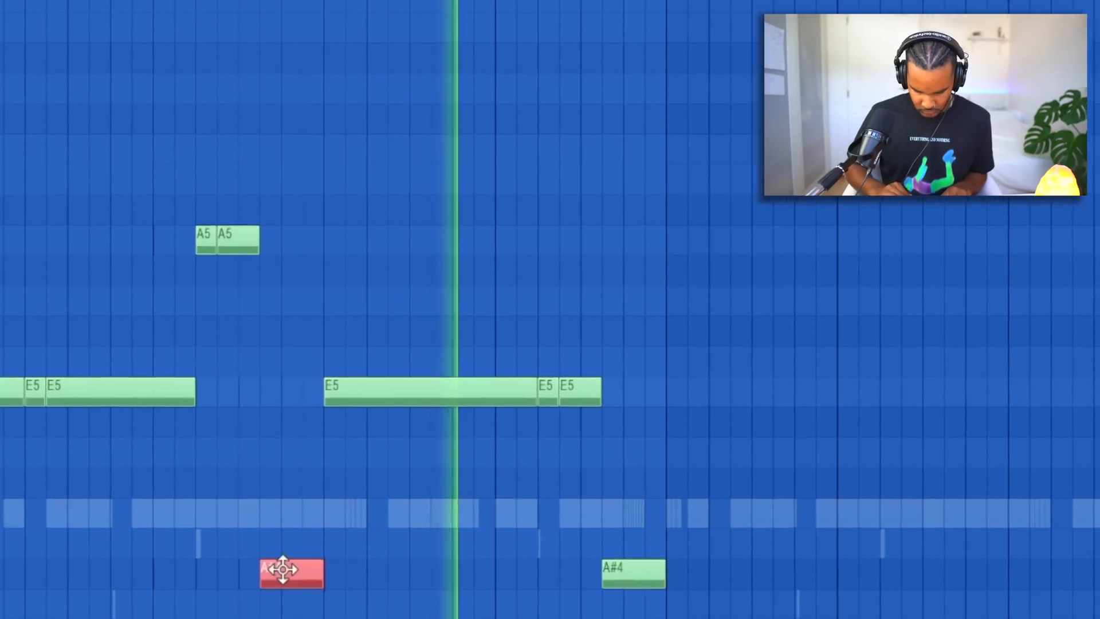
pyautogui.hotkey('ctrl', 'Up')
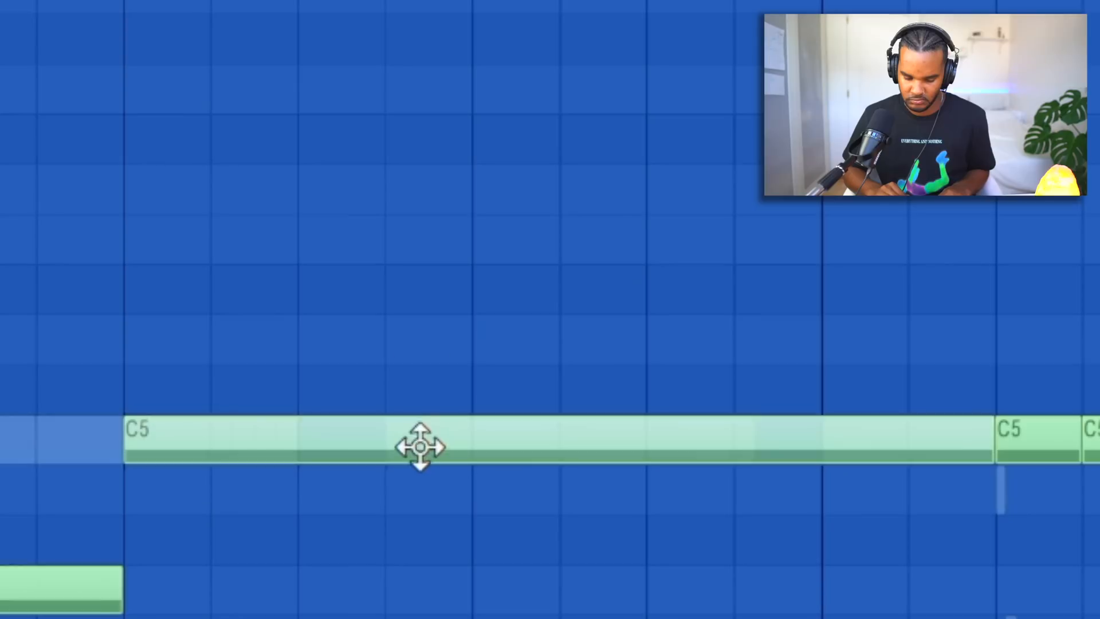
pyautogui.moveTo(419, 446); pyautogui.dragTo(410, 235)
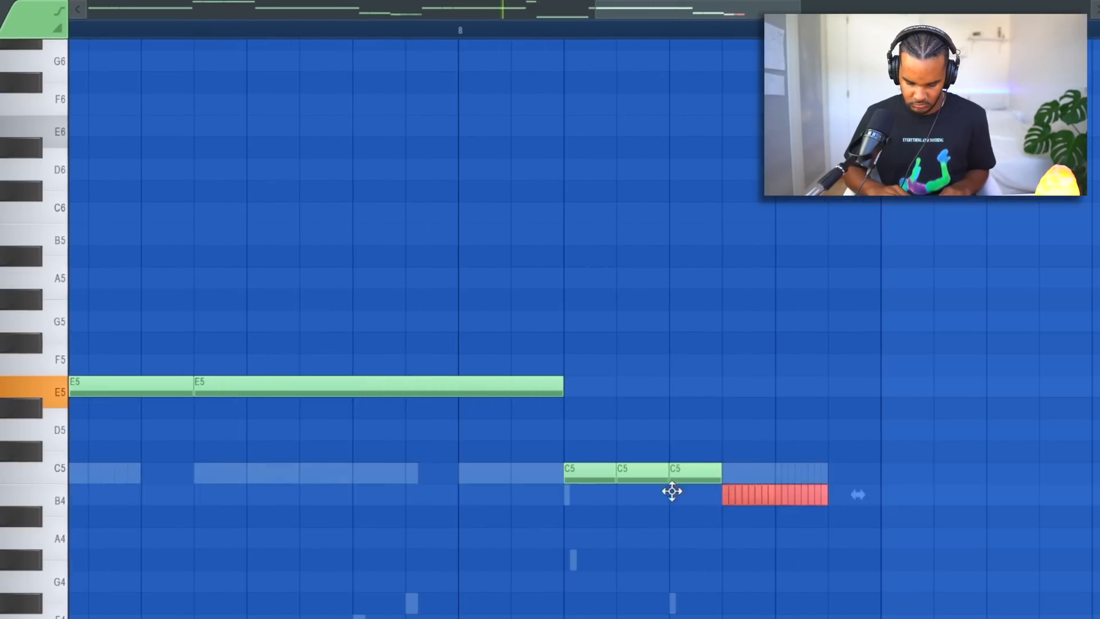
# Put a chopped C5 roll at the start of bar 8, shorten the long E5 to meet it, and chop the B5 notes
pyautogui.moveTo(348, 382); pyautogui.dragTo(462, 477)
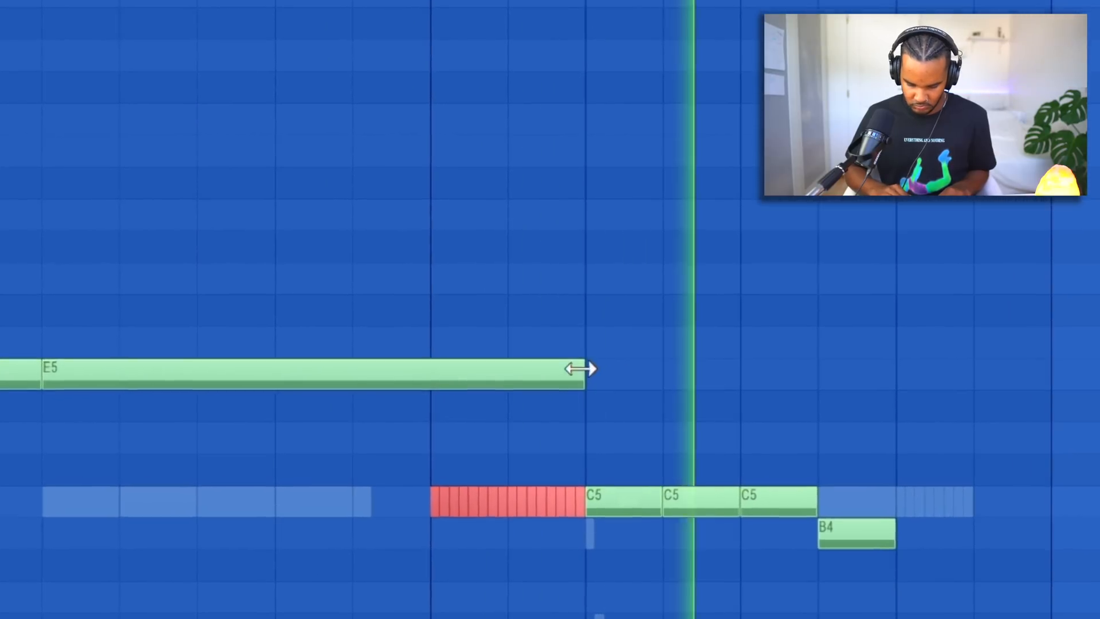
pyautogui.moveTo(571, 377); pyautogui.dragTo(446, 375)
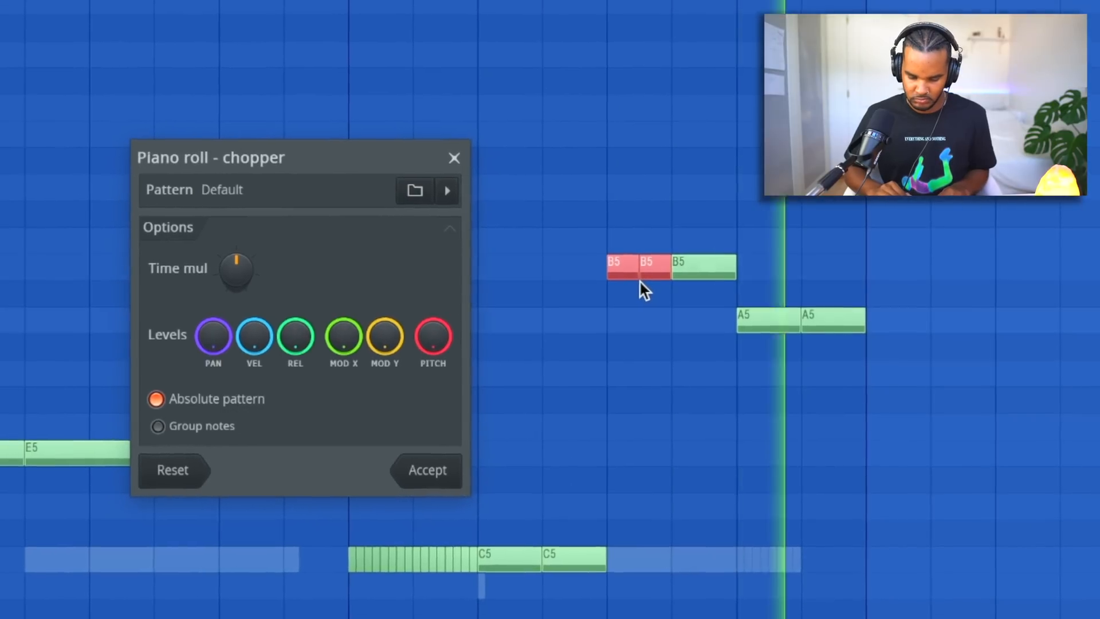
pyautogui.click(465, 467)
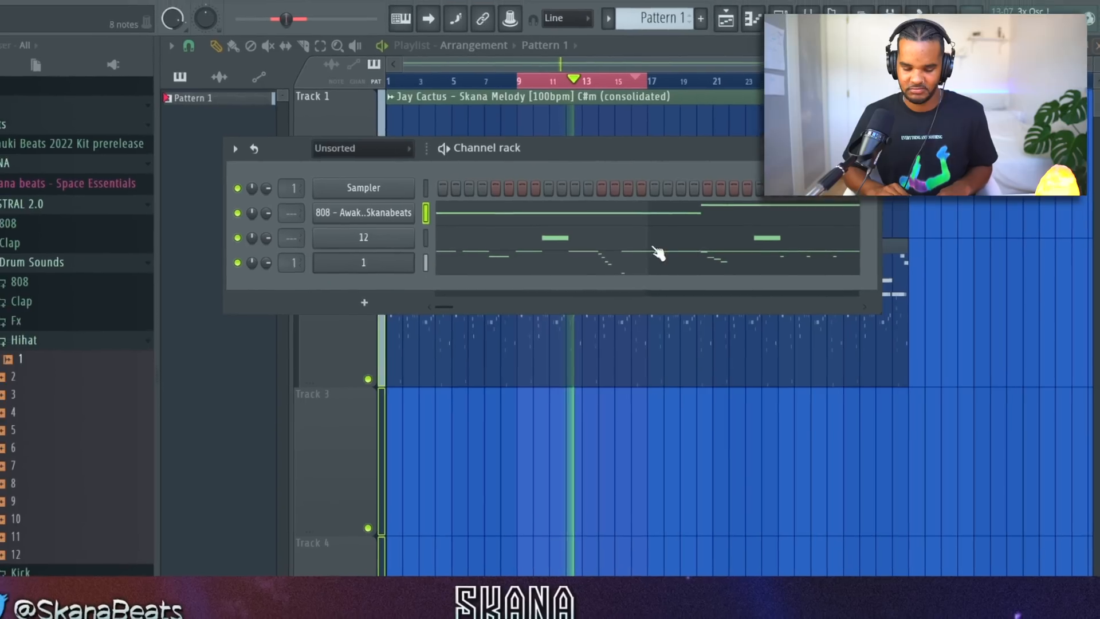
# Load kick sample 1 from the Drum Sounds Kick folder as a new channel in the channel rack
pyautogui.click(81, 342)
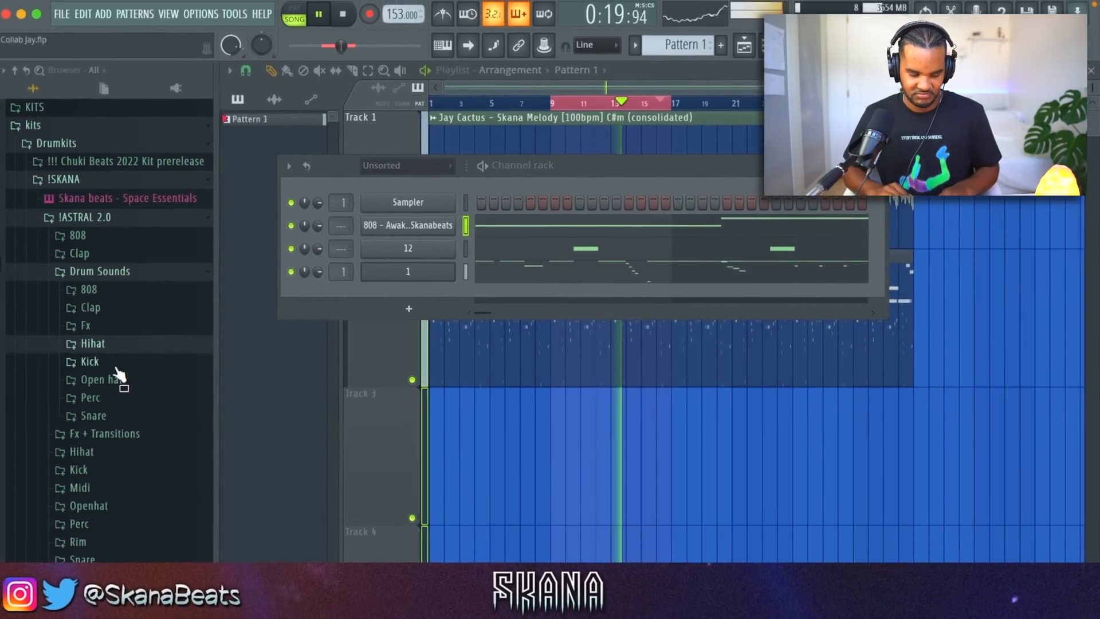
pyautogui.click(70, 361)
pyautogui.click(73, 395)
pyautogui.moveTo(399, 327); pyautogui.dragTo(469, 225)
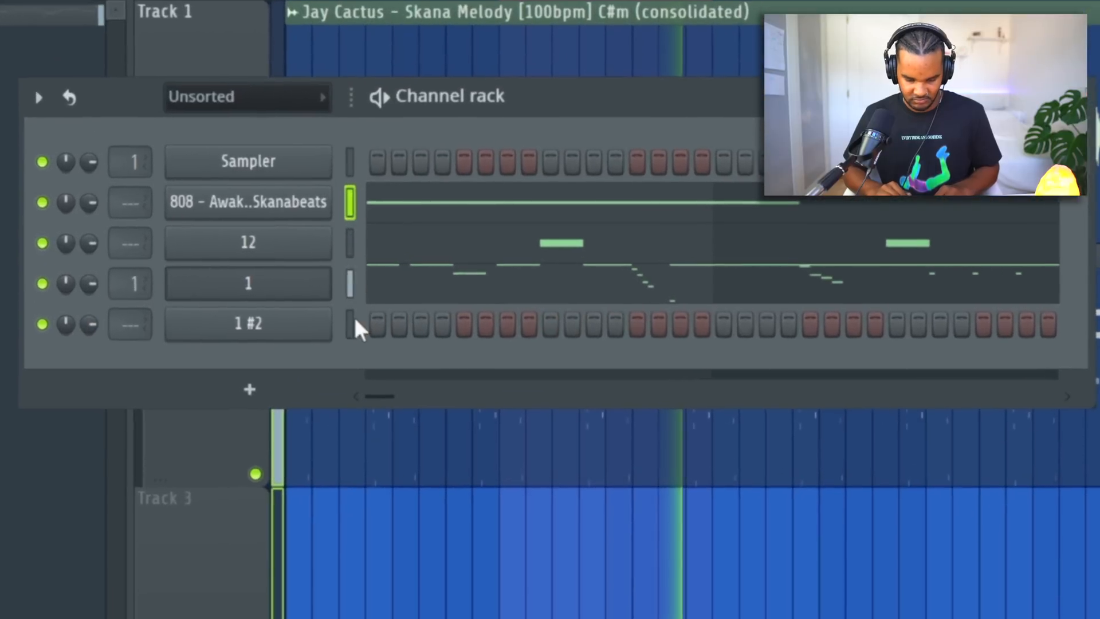
# Paste the 808's note pattern into the new kick channel and discard the note lengths in its piano roll
pyautogui.click(350, 323)
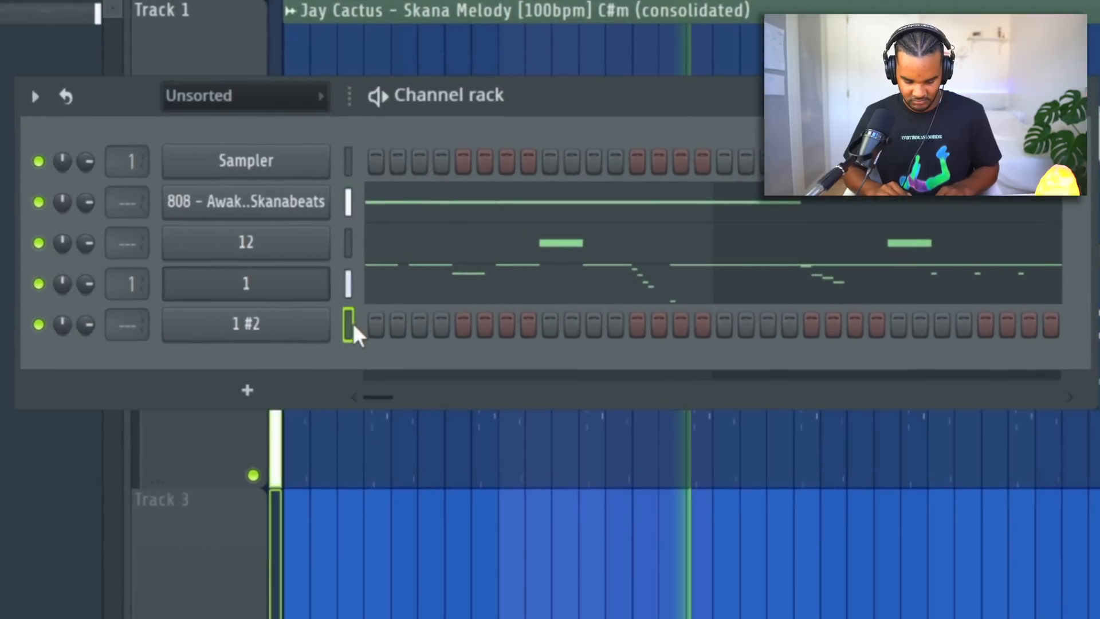
pyautogui.hotkey('ctrl', 'v')
pyautogui.press('F7')
pyautogui.hotkey('shift', 'd')
# Reposition kick hits, including one from late bar 6 to the start of bar 7, and delete surplus C5 notes
pyautogui.scroll(4, 618, 478)
pyautogui.moveTo(580, 487); pyautogui.dragTo(631, 487)
pyautogui.rightClick(643, 484)
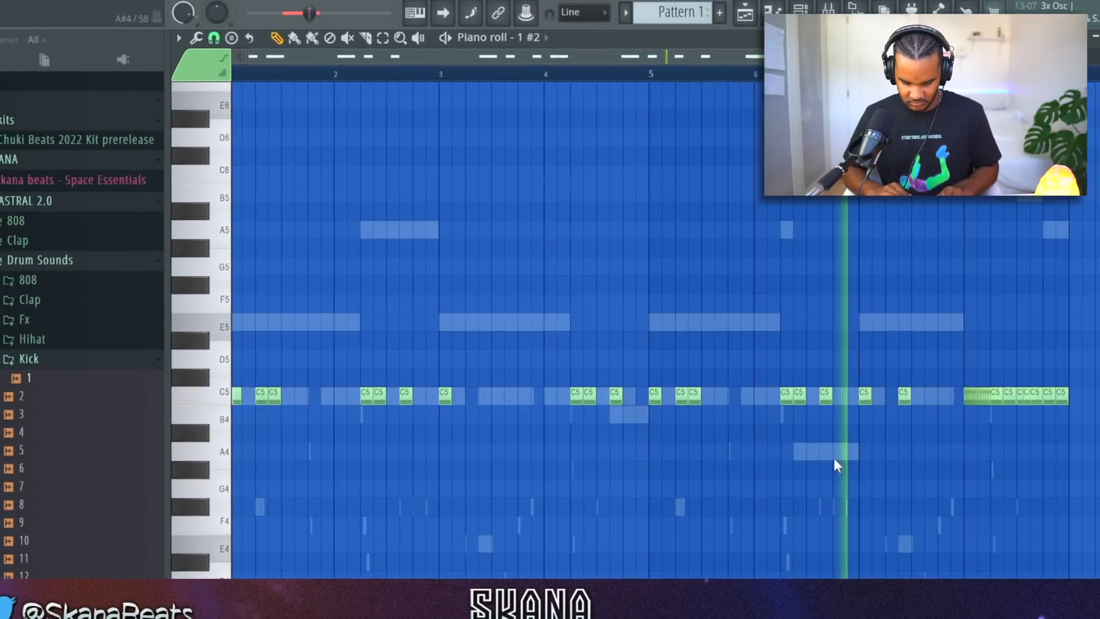
pyautogui.moveTo(799, 415); pyautogui.dragTo(872, 401)
pyautogui.rightClick(872, 401)
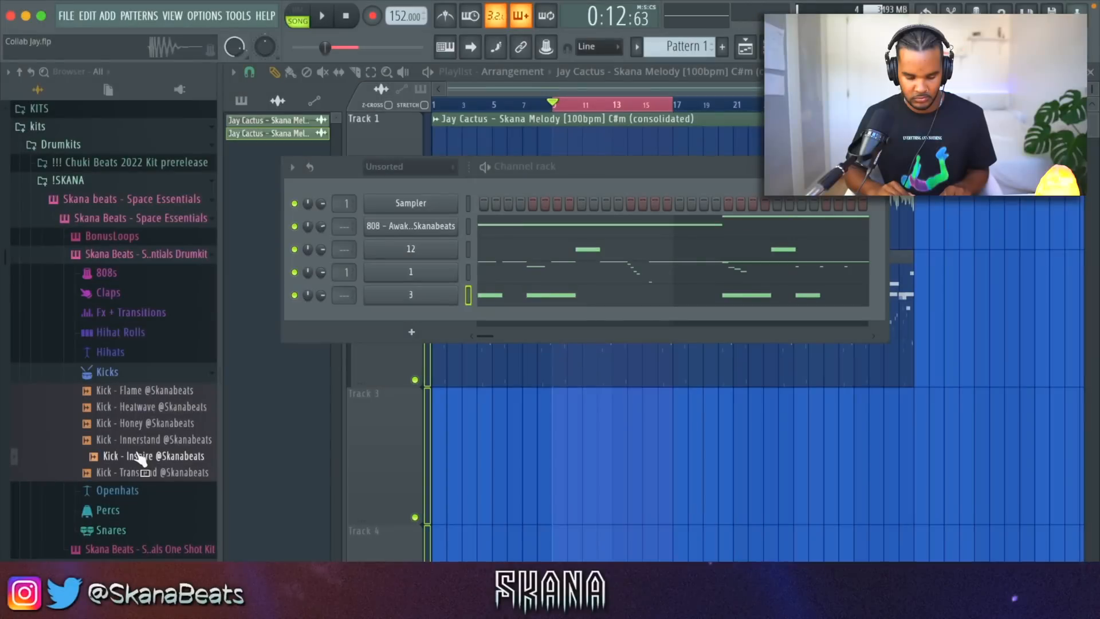
# Replace the kick channel's sample with the Transcend kick from the Space Essentials drum kit
pyautogui.click(159, 472)
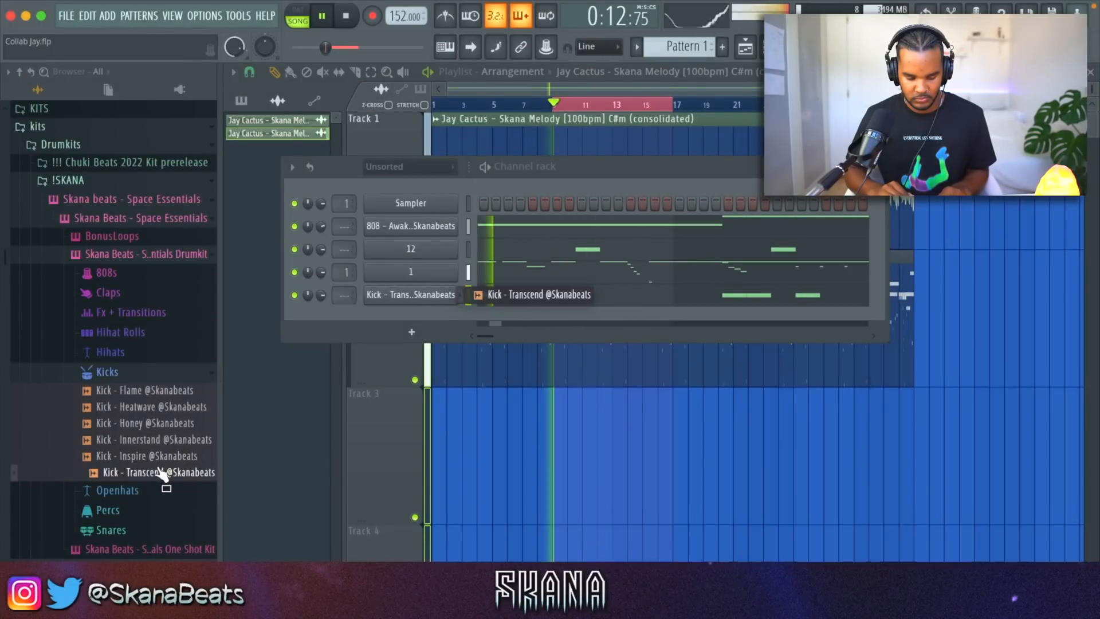
# Open the Transcend kick's sampler settings and switch between its precomputed effects pages
pyautogui.click(417, 297)
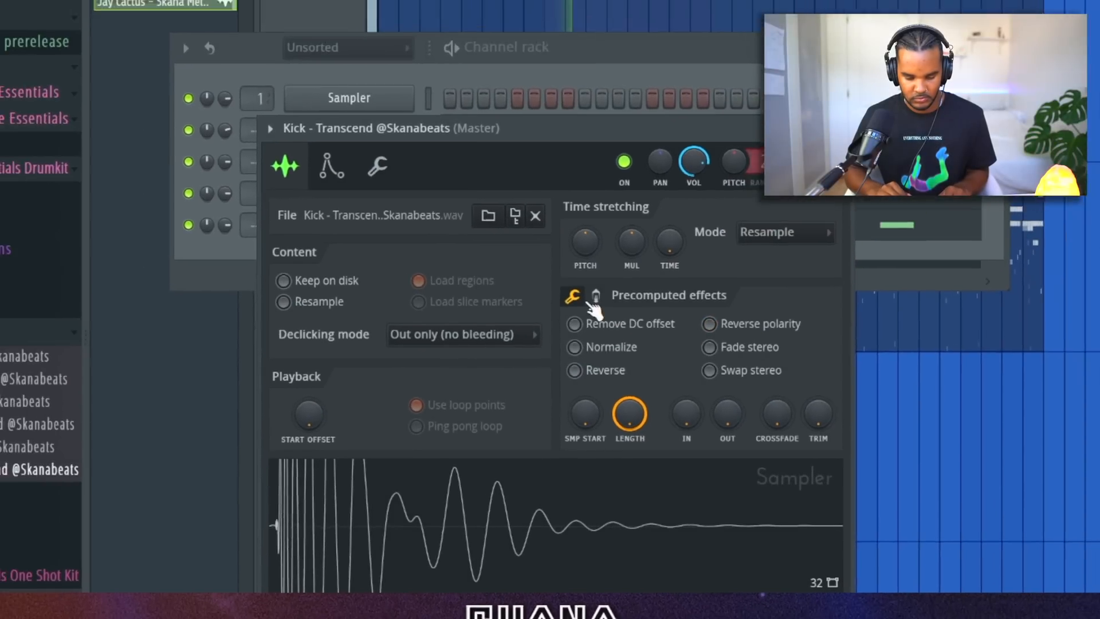
pyautogui.click(588, 345)
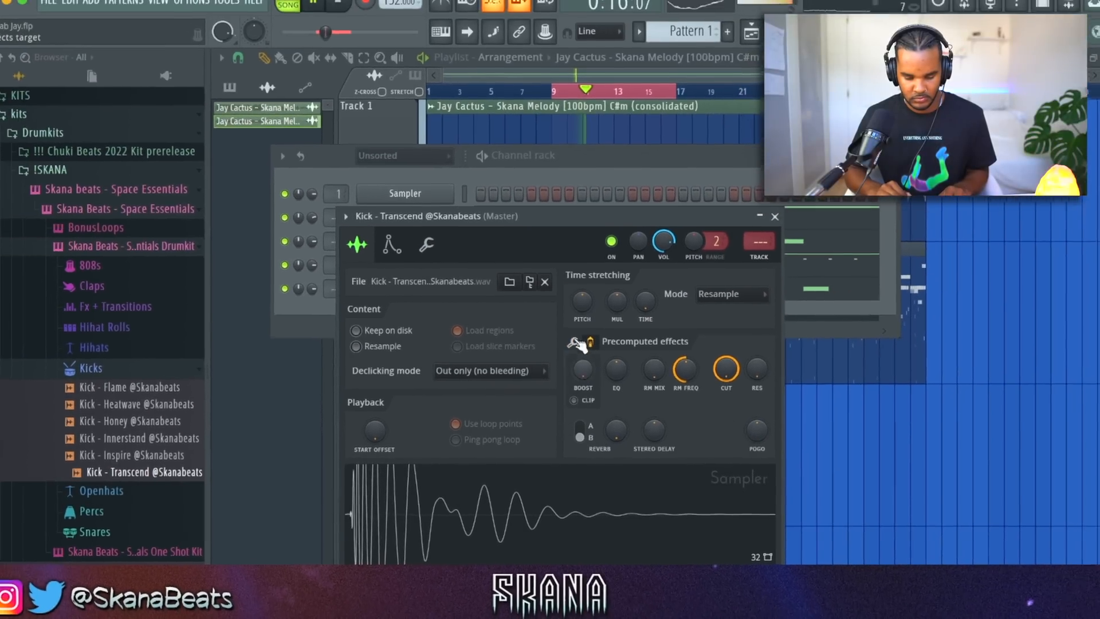
pyautogui.click(594, 313)
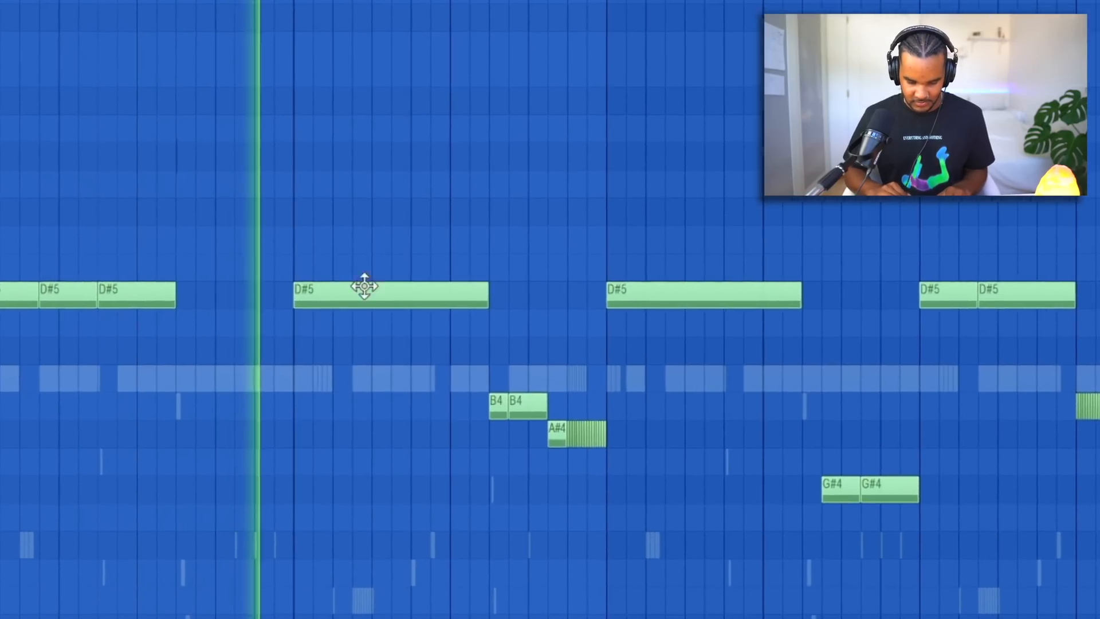
# Rework the melodic line's rhythm in the piano roll by replacing held D#5 notes with shorter hits and repeating the D#5 group in the following section
pyautogui.click(360, 270)
pyautogui.click(442, 268)
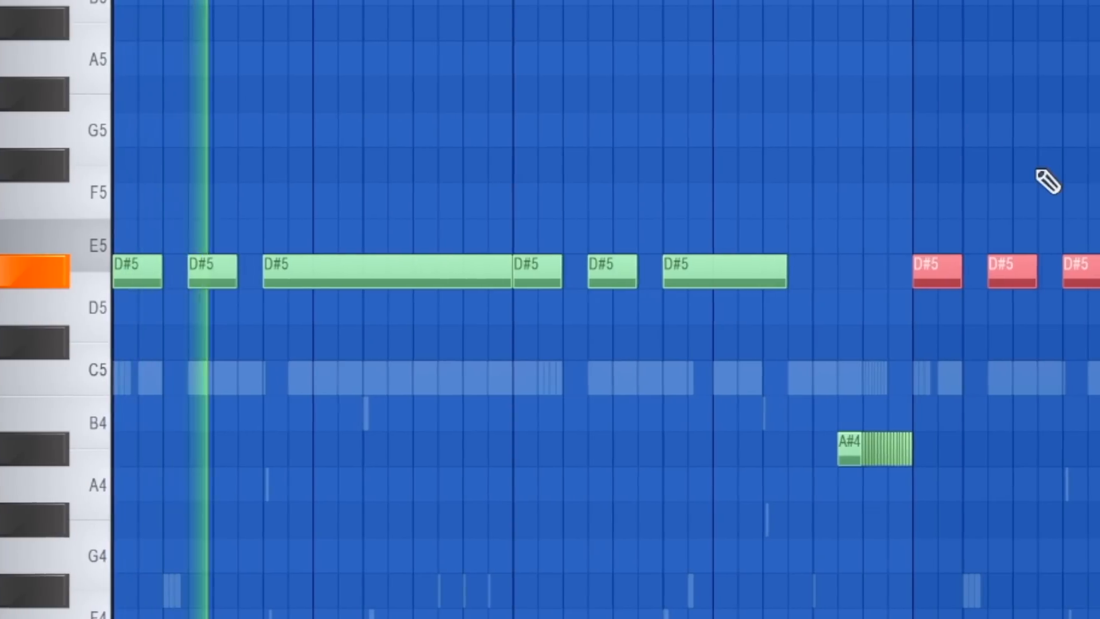
pyautogui.hotkey('ctrl', 'd')
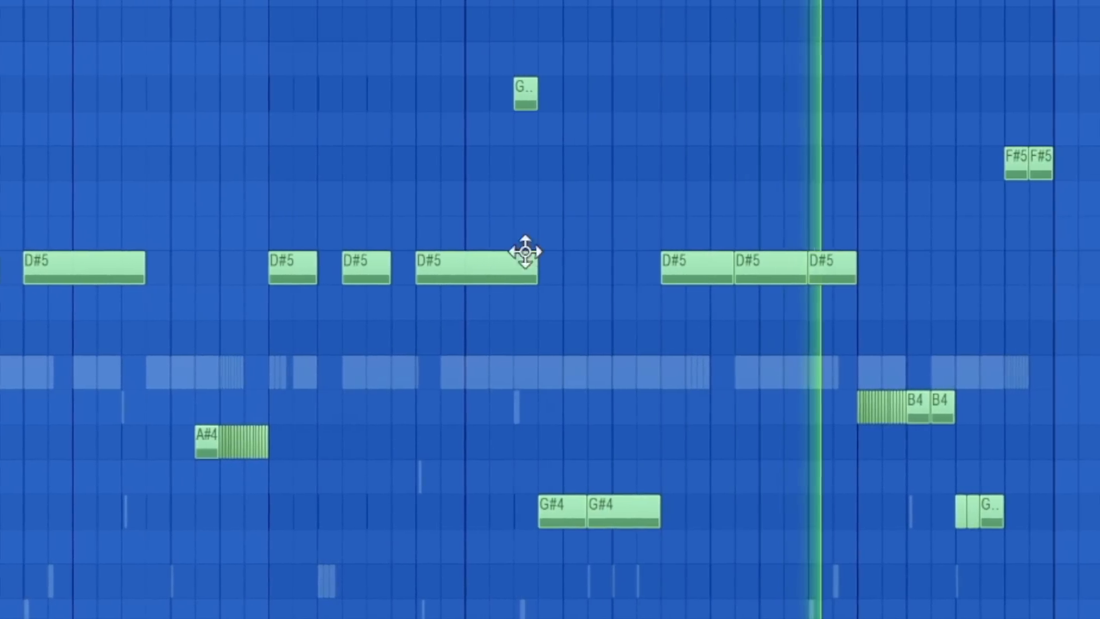
pyautogui.moveTo(469, 51); pyautogui.dragTo(579, 560)
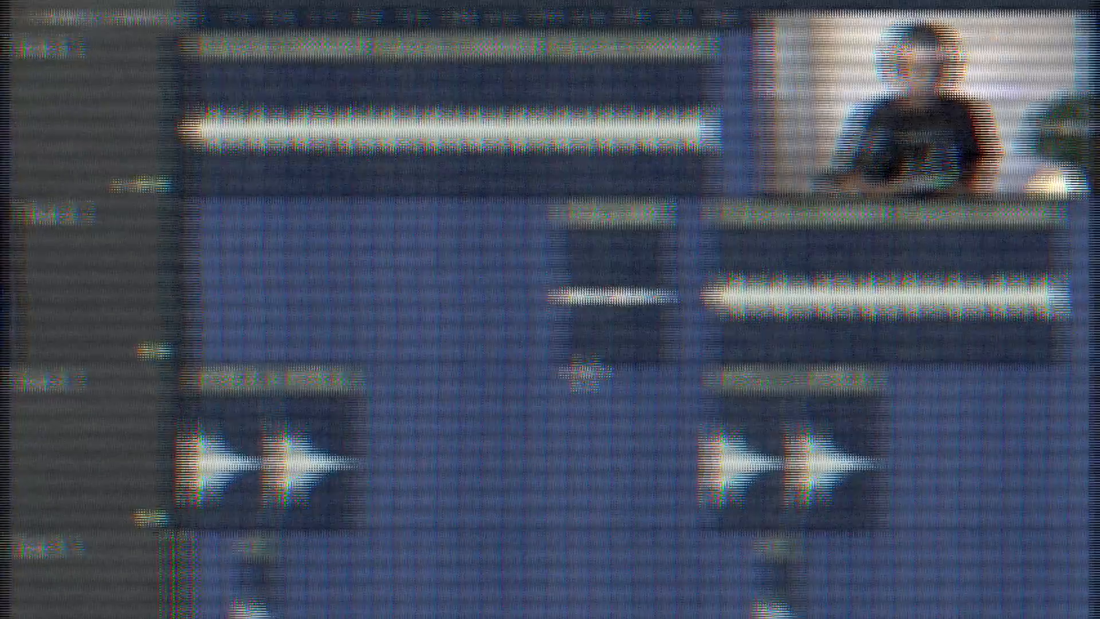
# Duplicate all playlist clips between bars 9 and 41 on Tracks 1 to 4 so the copies start at bar 41
pyautogui.scroll(2, 418, 351)
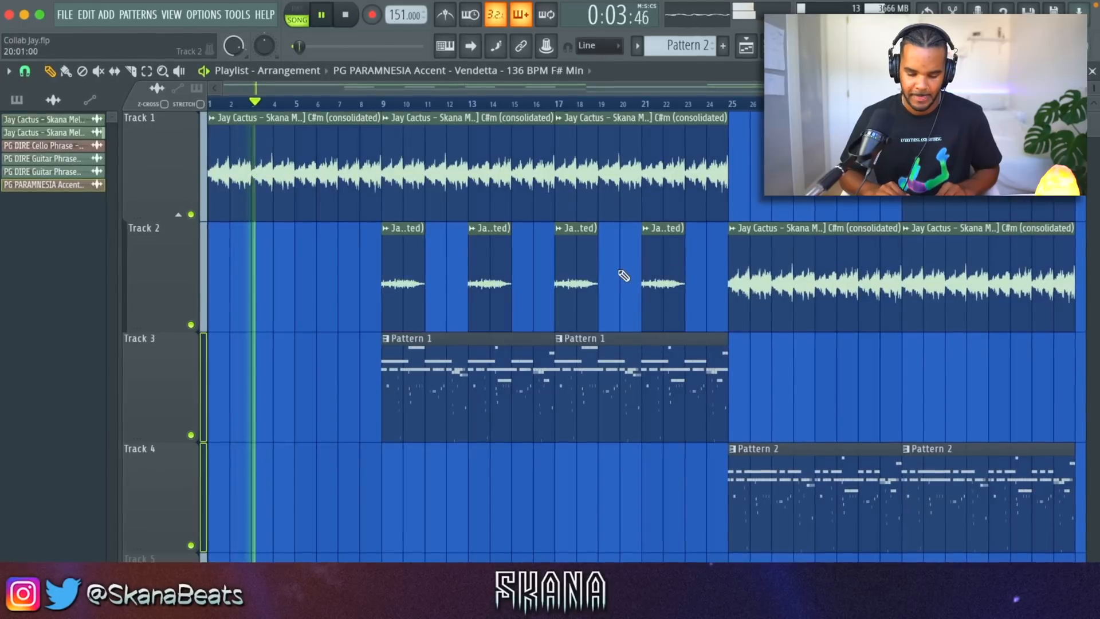
pyautogui.scroll(-4, 585, 260)
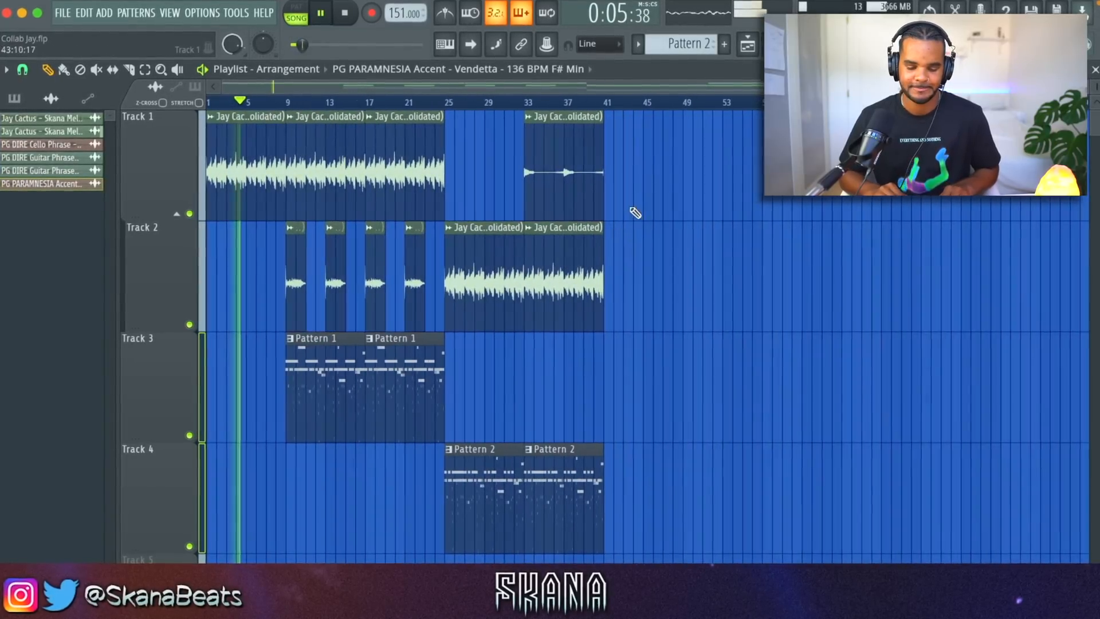
pyautogui.moveTo(423, 428); pyautogui.dragTo(288, 475)
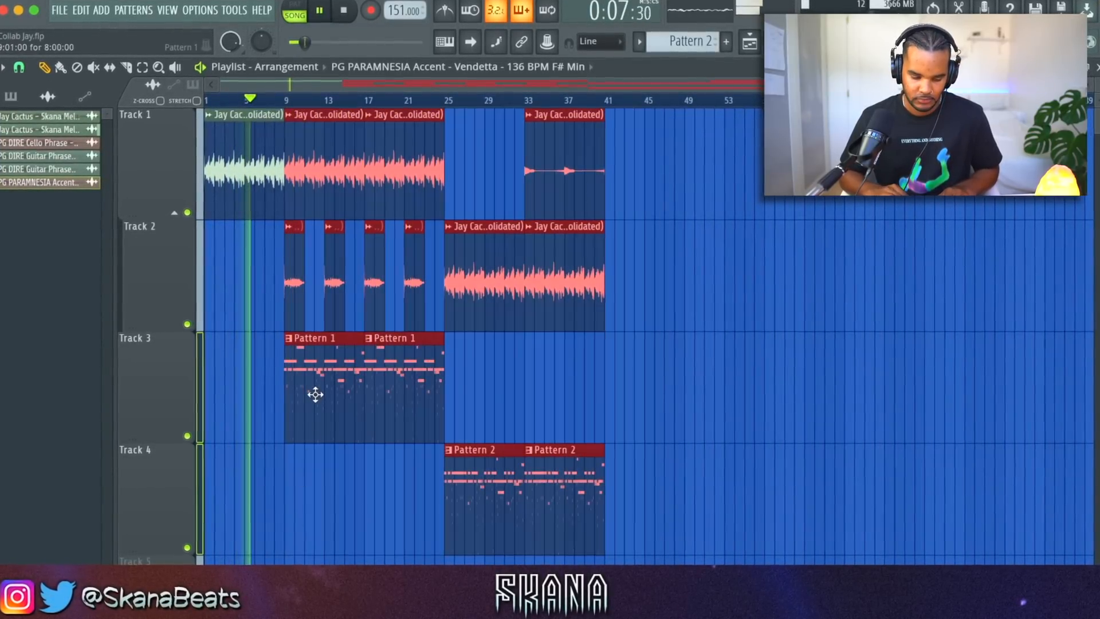
pyautogui.moveTo(316, 389); pyautogui.dragTo(637, 389)
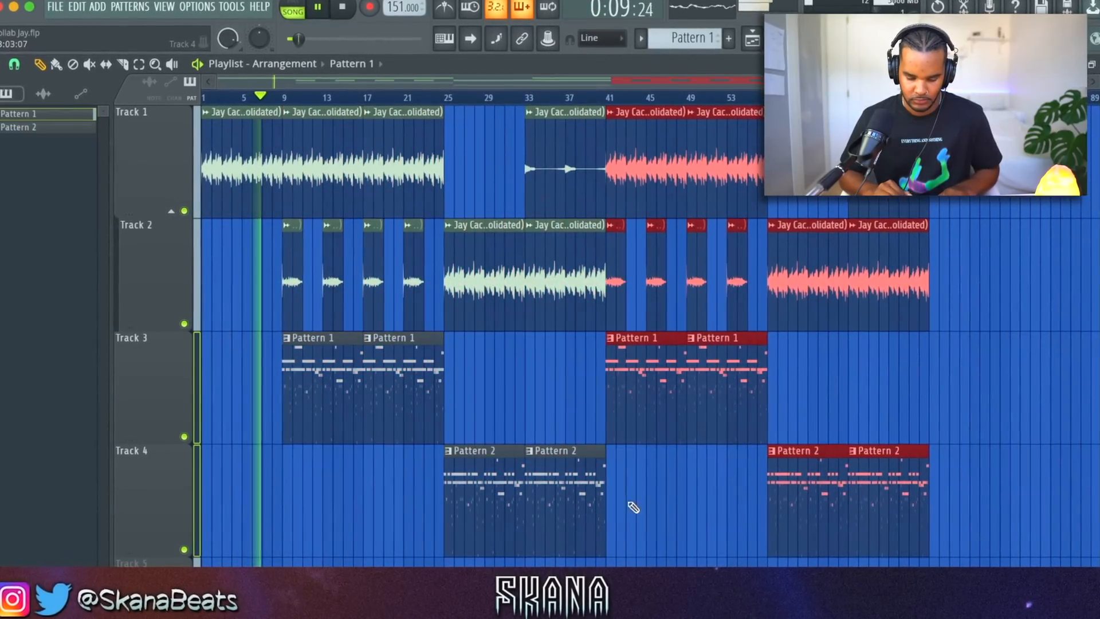
# Shorten the second Pattern 2 clip to end at bar 40 and duplicate the entire arrangement from bar 73 onward
pyautogui.scroll(4, 592, 488)
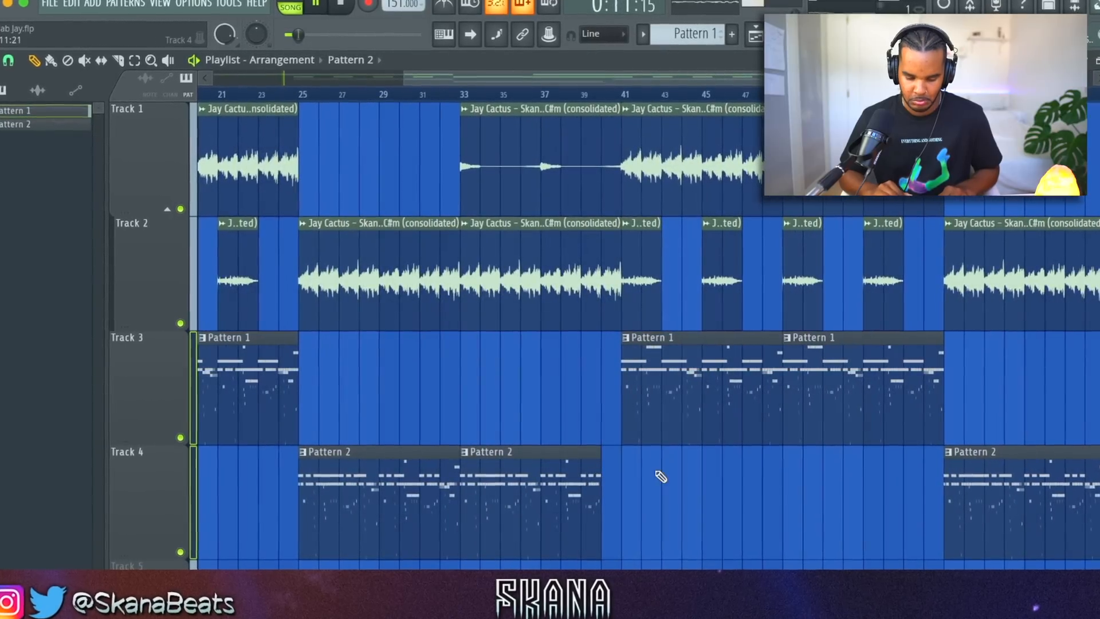
pyautogui.scroll(-4, 681, 474)
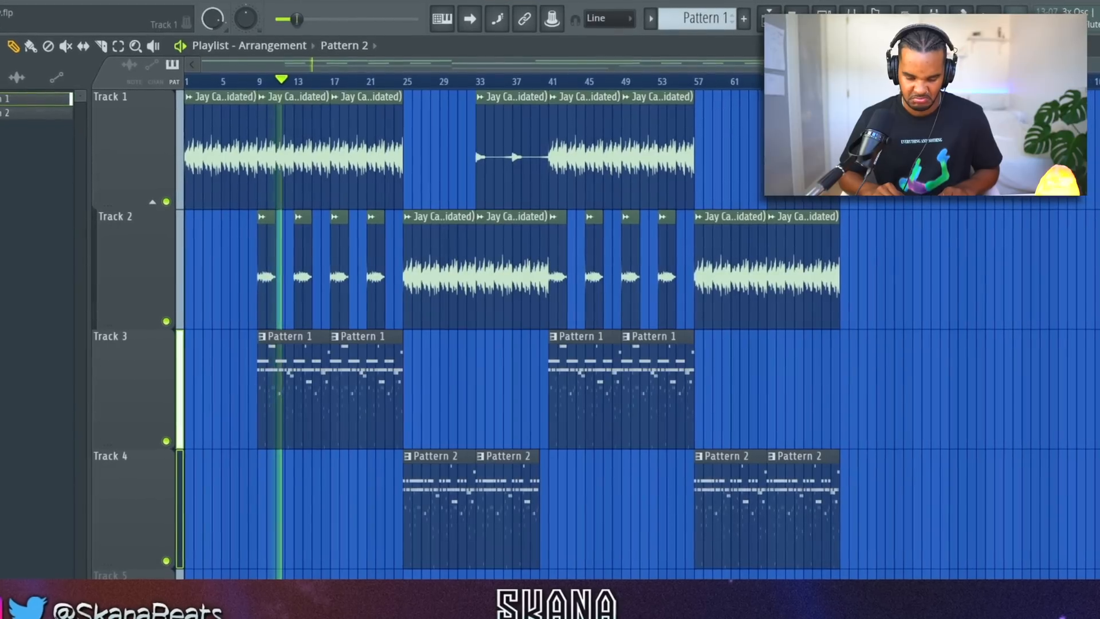
pyautogui.hotkey('ctrl', 'a')
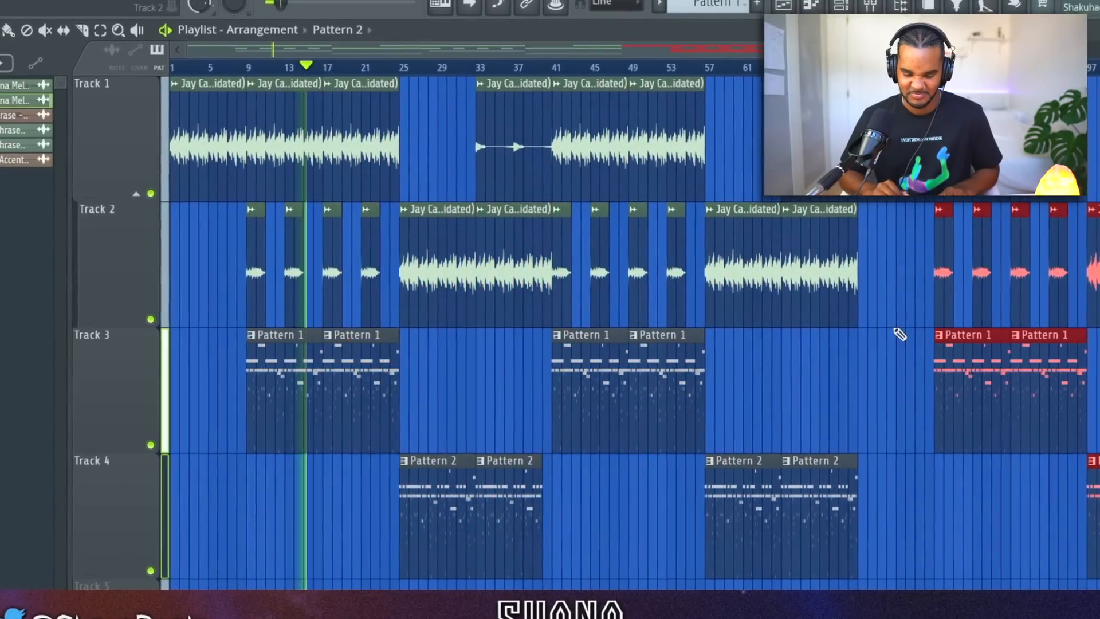
pyautogui.scroll(-2, 894, 332)
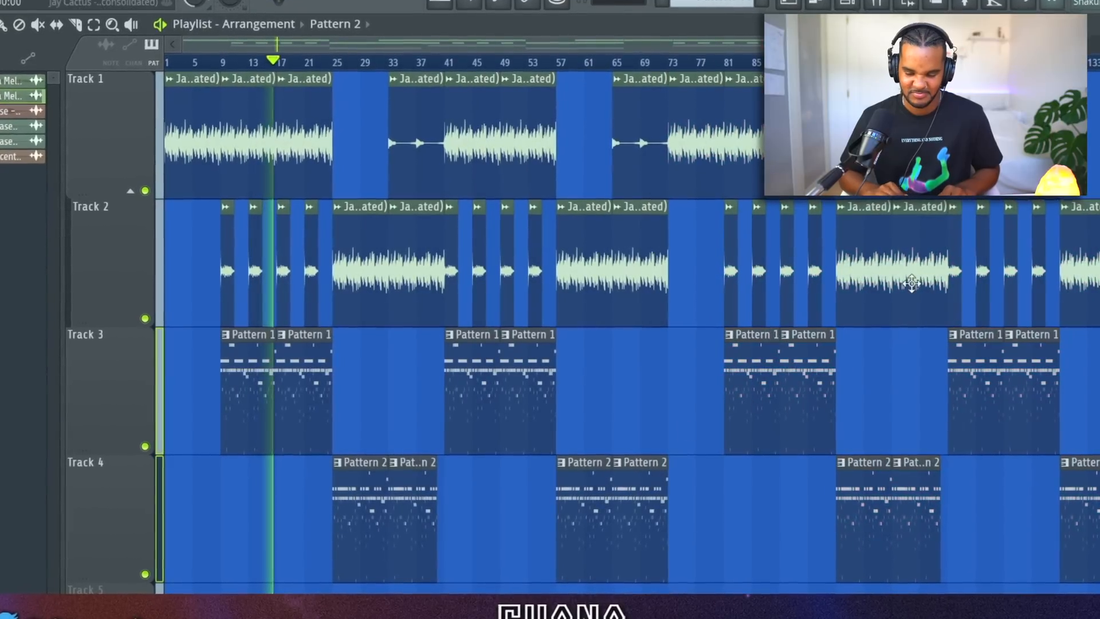